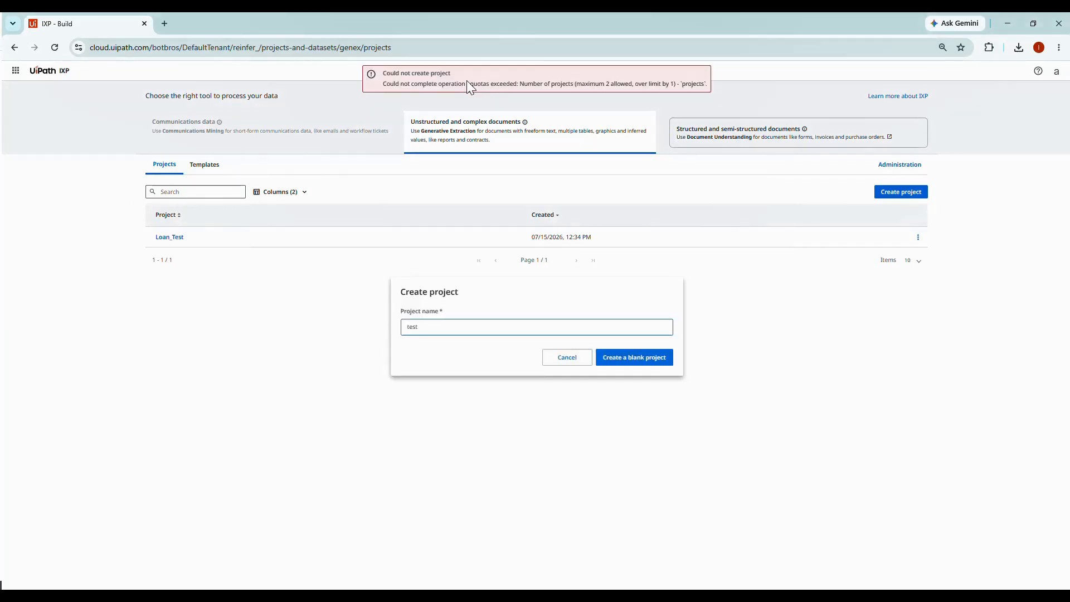
Cancel creating the new project and open the taxonomy management page of the Loan_Test project
left_click(567, 359)
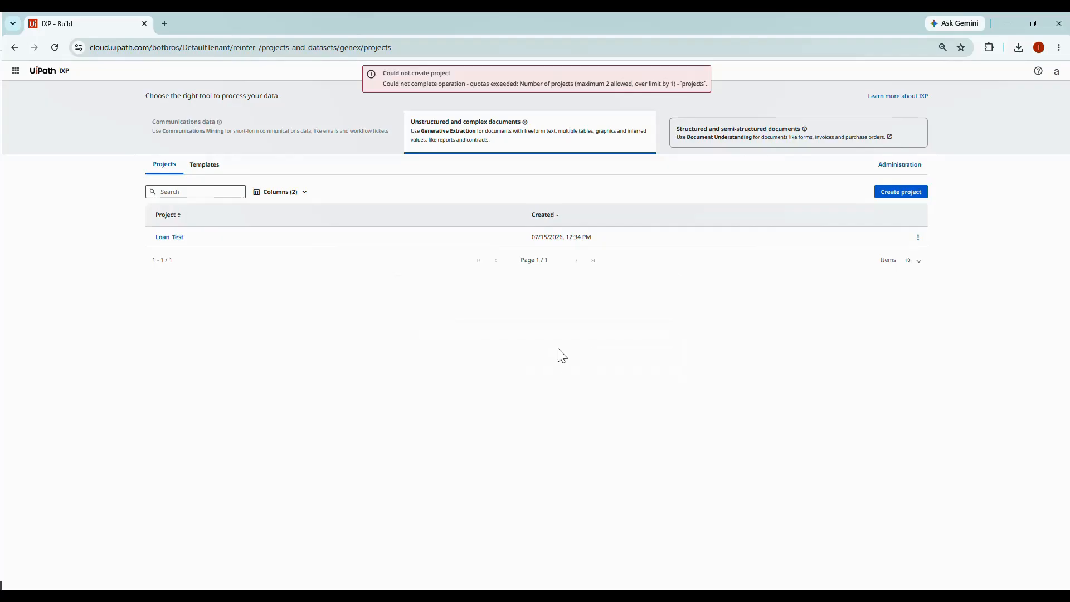
left_click(168, 239)
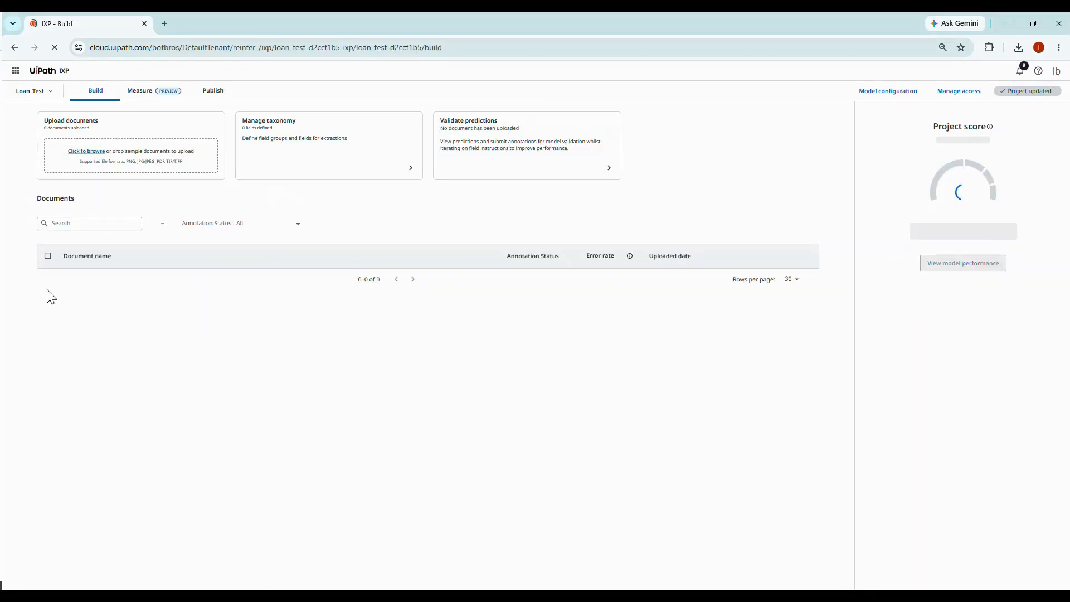
left_click(140, 95)
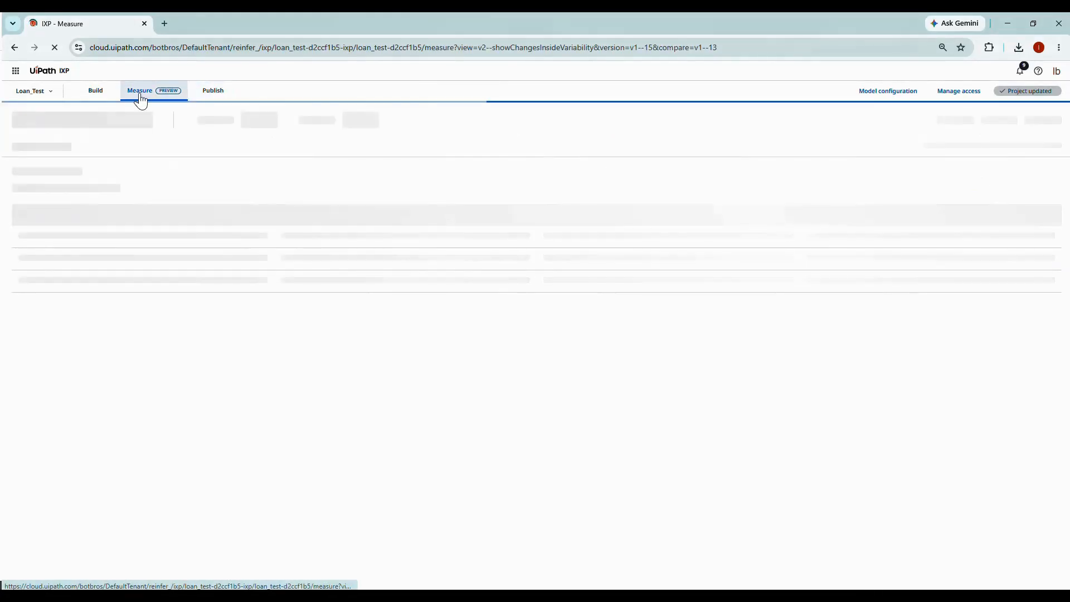
left_click(99, 93)
left_click(301, 148)
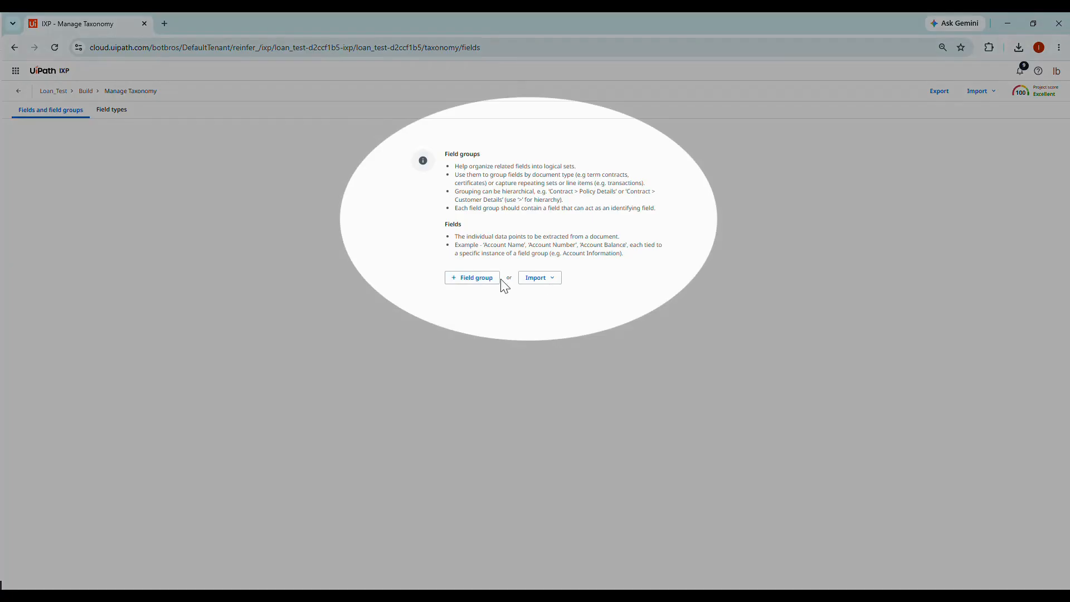
Read the guidance on field groups and fields, and start a new field group in the empty taxonomy
left_click_drag(626, 265, 445, 153)
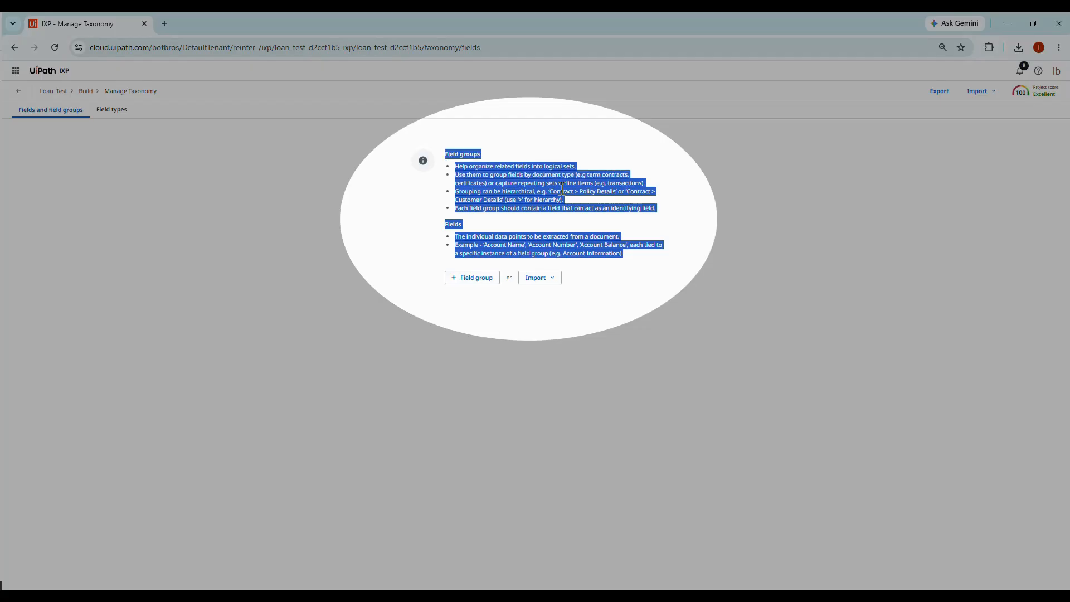
left_click(562, 186)
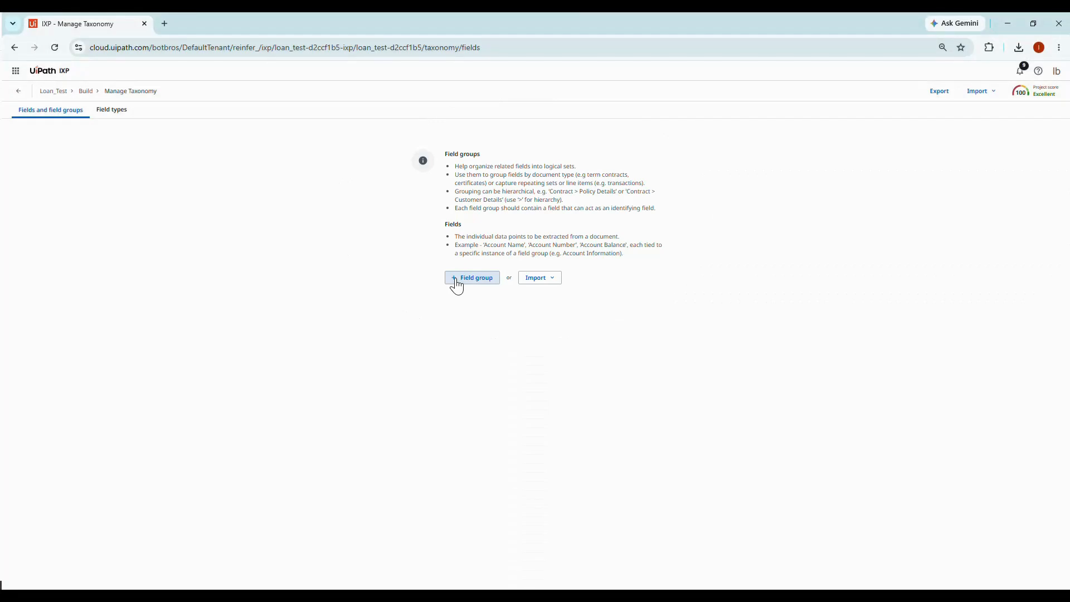
left_click(457, 281)
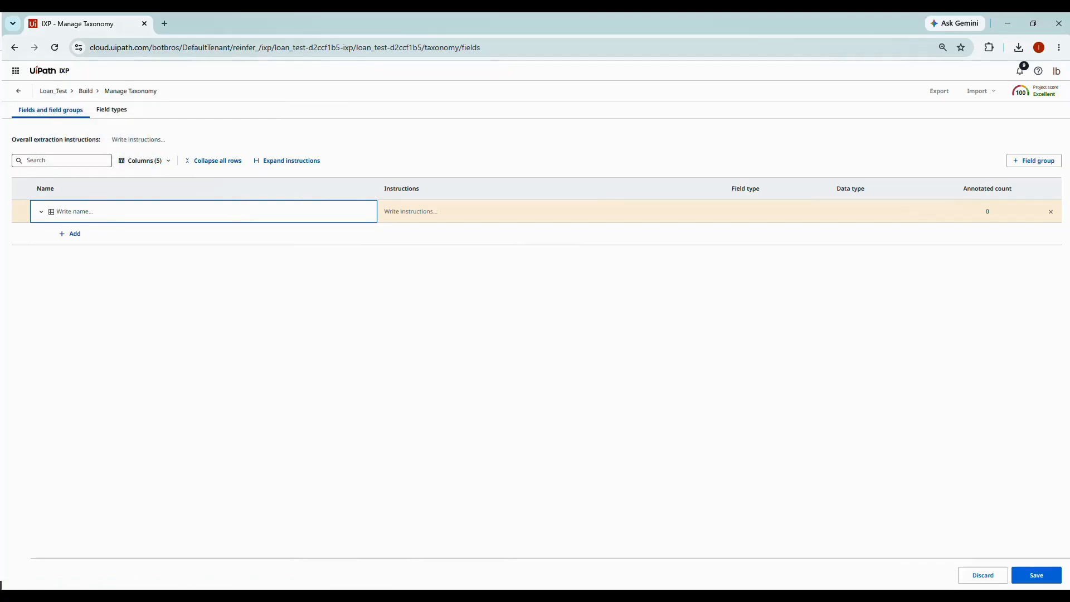
Switch to the Edge window with the sample PDFs and compare the layouts of the four loan agreements
key("alt+Tab")
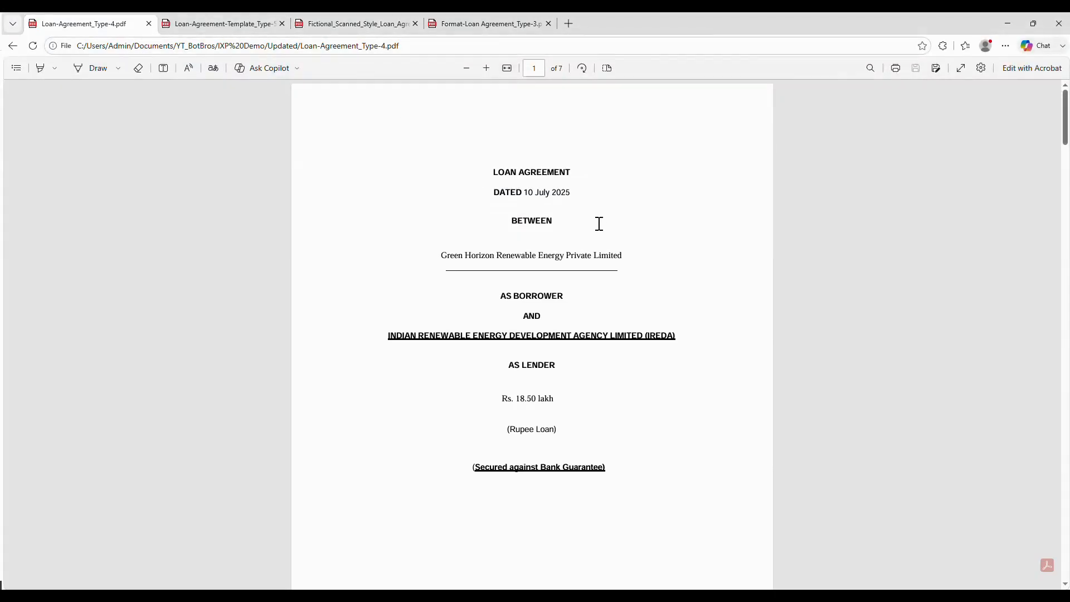
left_click_drag(552, 210, 606, 233)
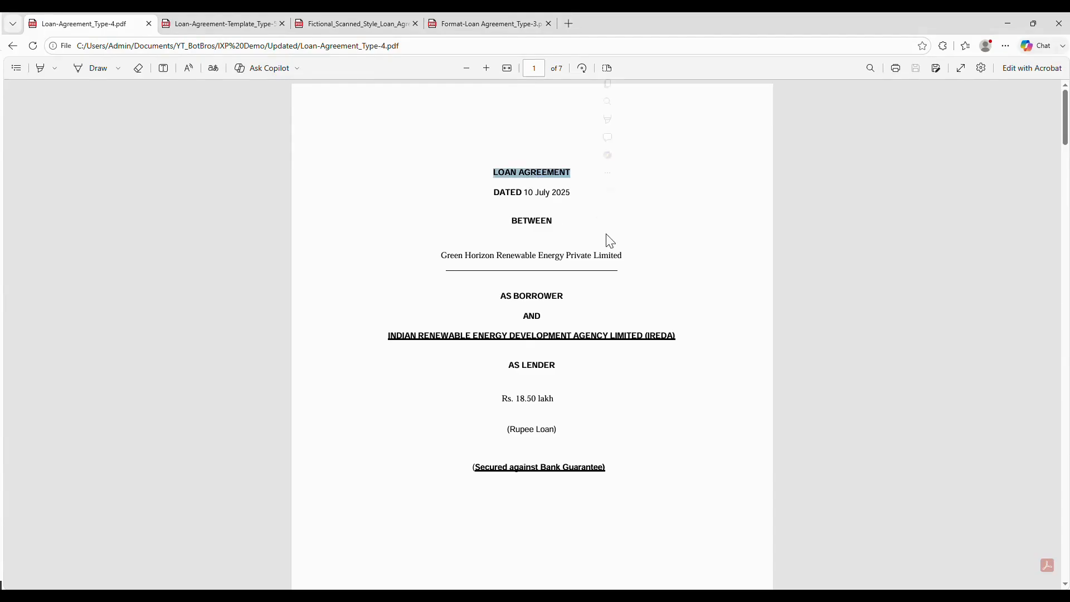
scroll(525, 322, "down", 2)
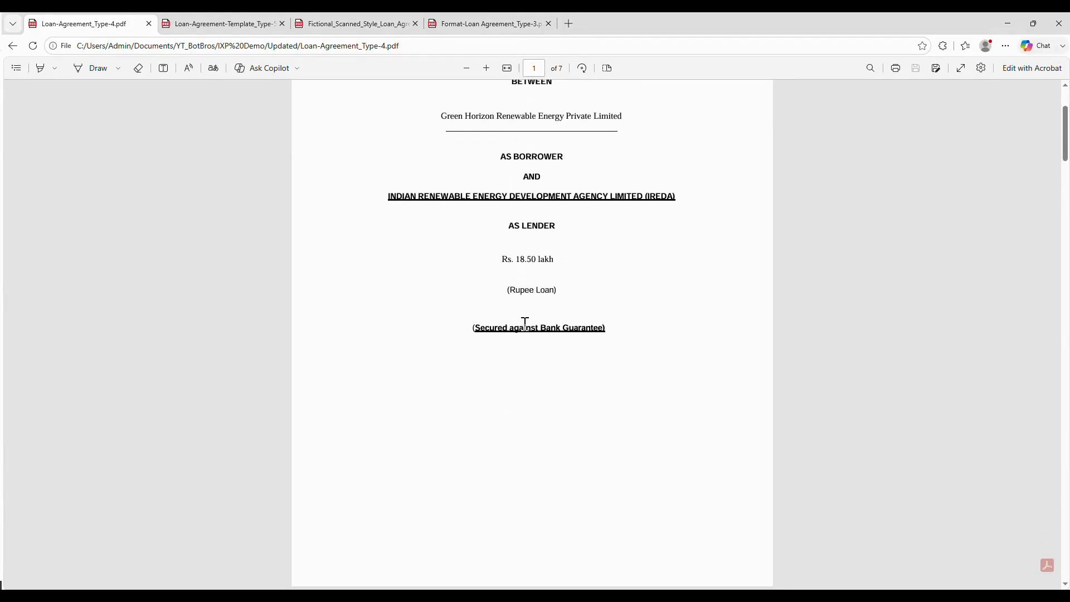
scroll(525, 322, "down", 5)
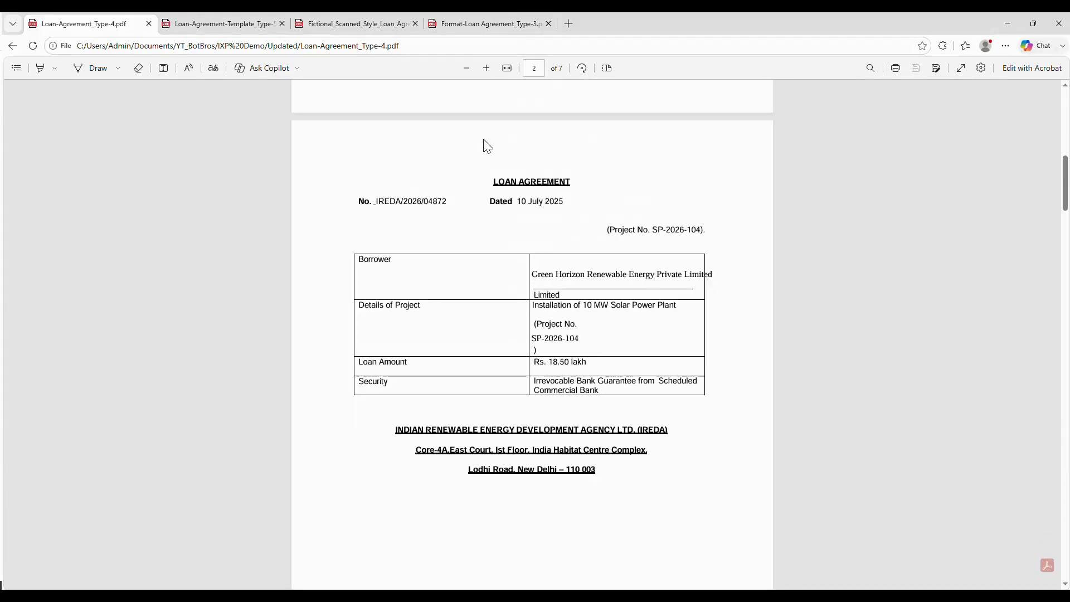
left_click(268, 25)
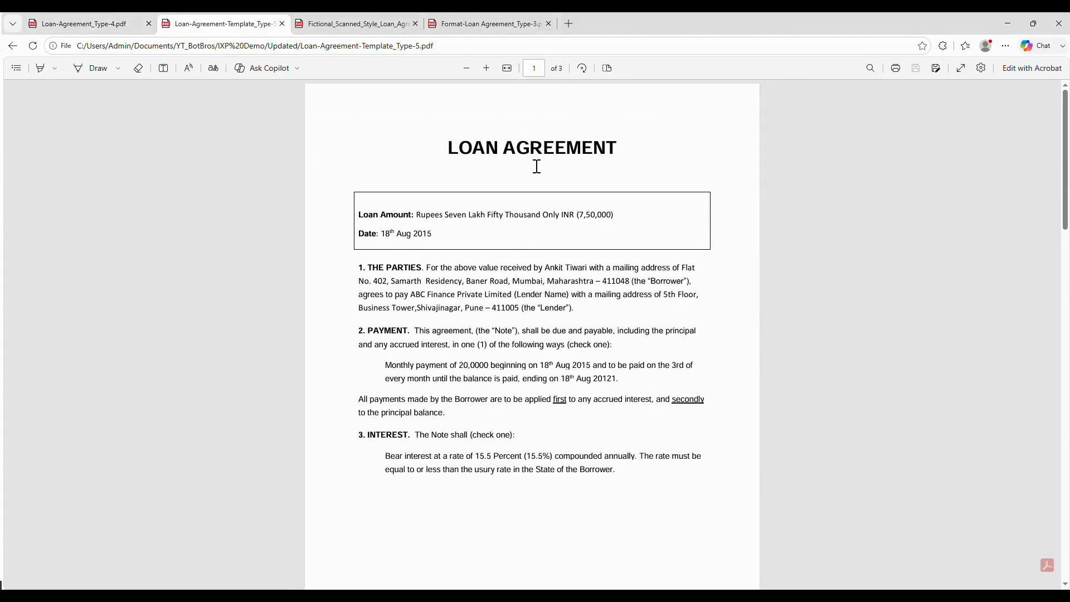
left_click(351, 23)
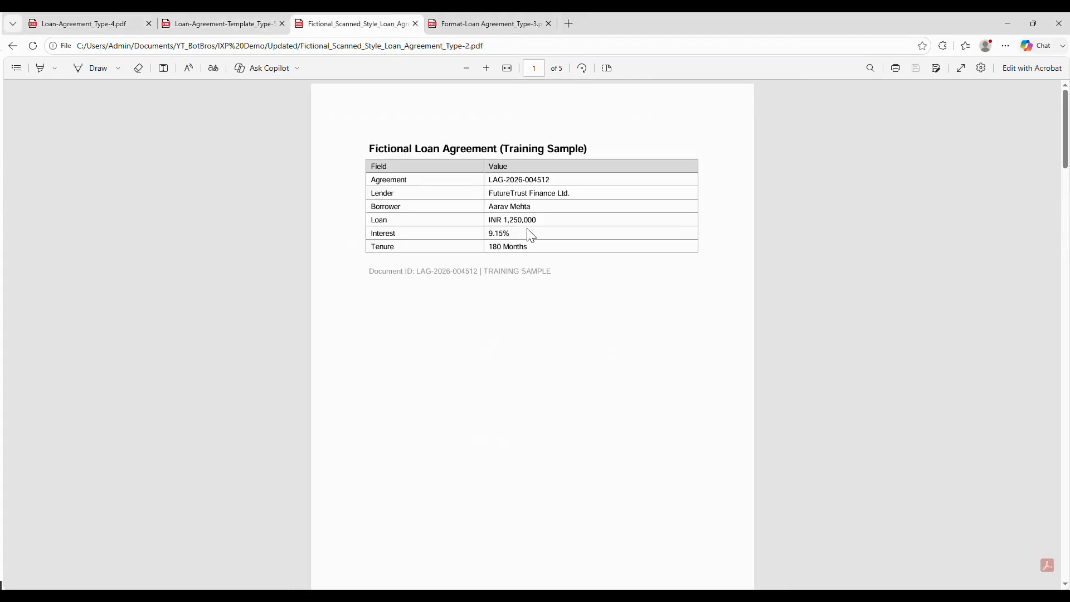
left_click(486, 23)
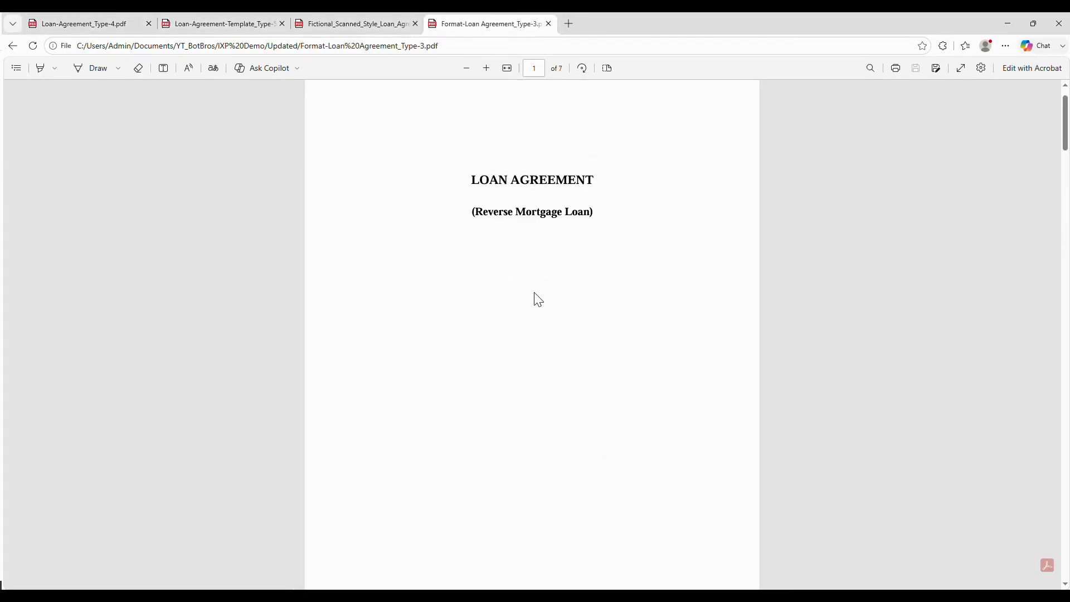
scroll(538, 300, "down", 10)
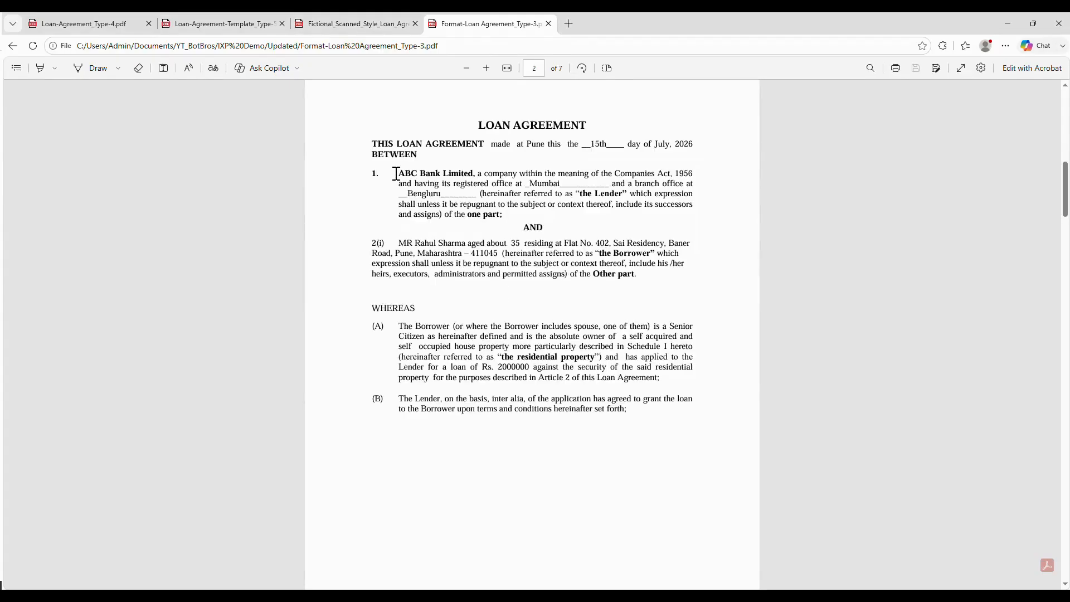
left_click_drag(396, 173, 636, 274)
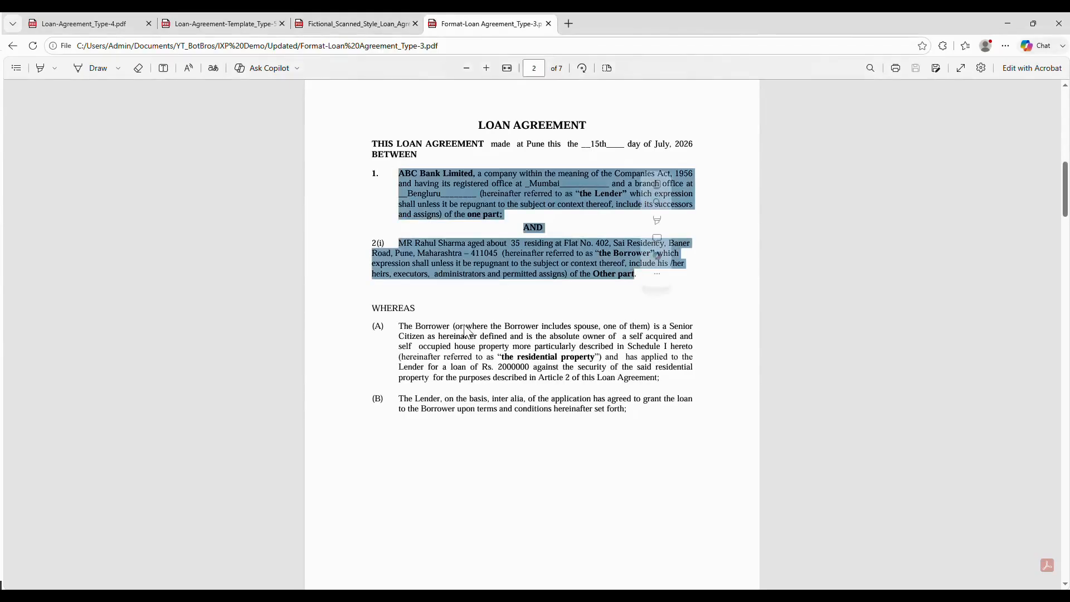
Examine the agreement date, lender details and interest clause in Loan-Agreement_Type-4.pdf
key("ctrl+Tab")
scroll(420, 306, "up", 2)
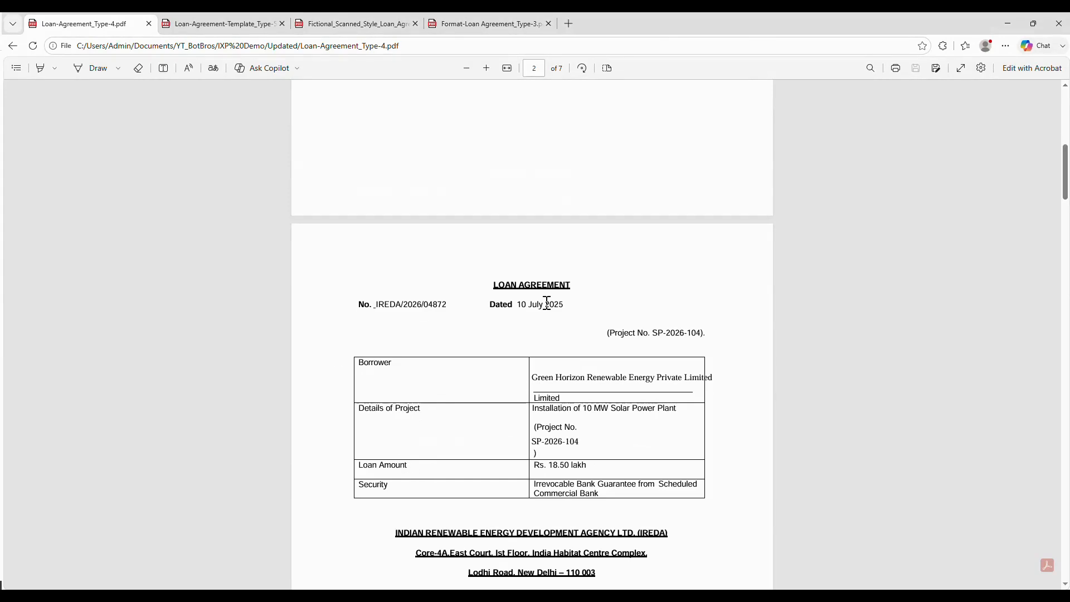
left_click_drag(564, 304, 508, 304)
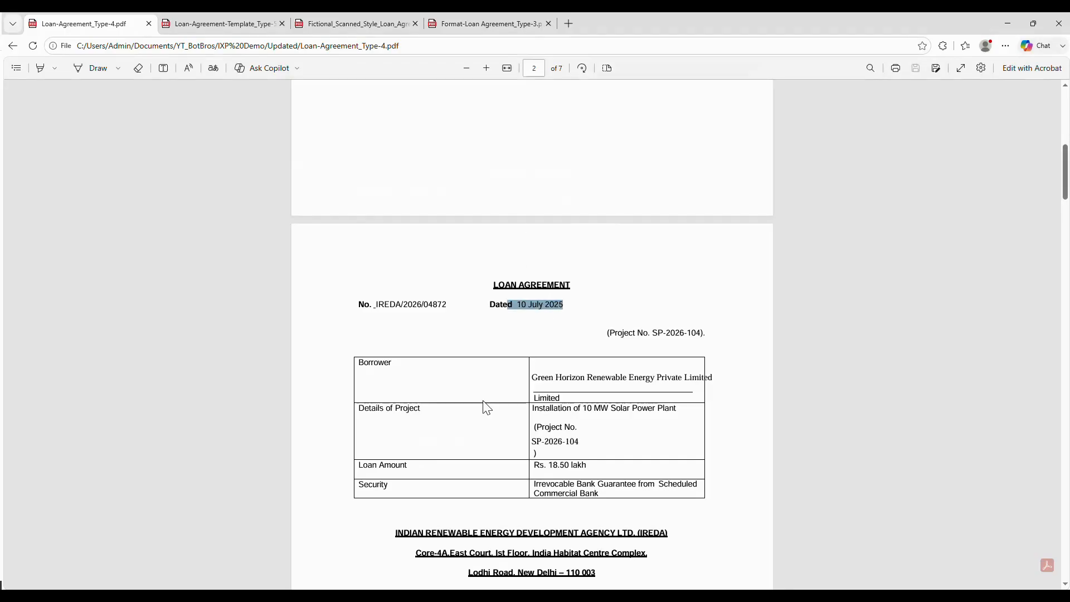
scroll(486, 408, "down", 10)
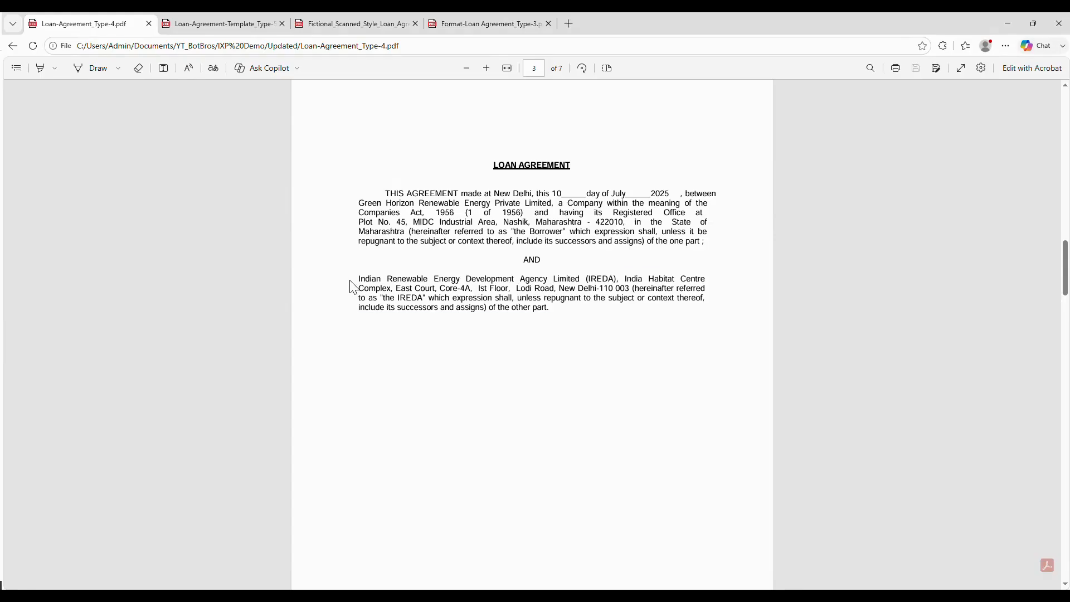
left_click_drag(353, 287, 570, 319)
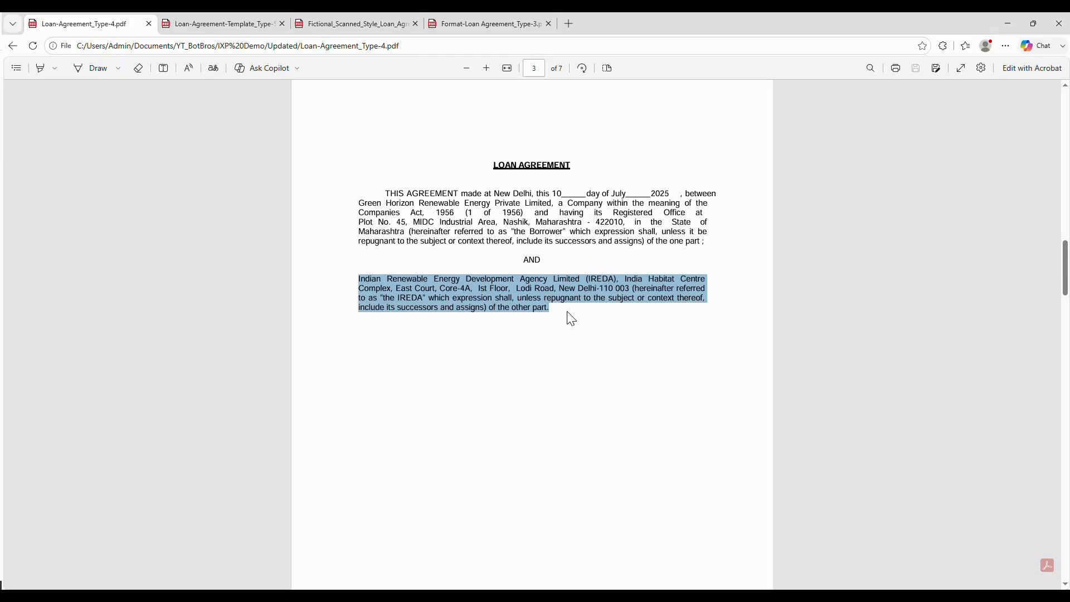
scroll(557, 329, "down", 20)
scroll(543, 340, "down", 1)
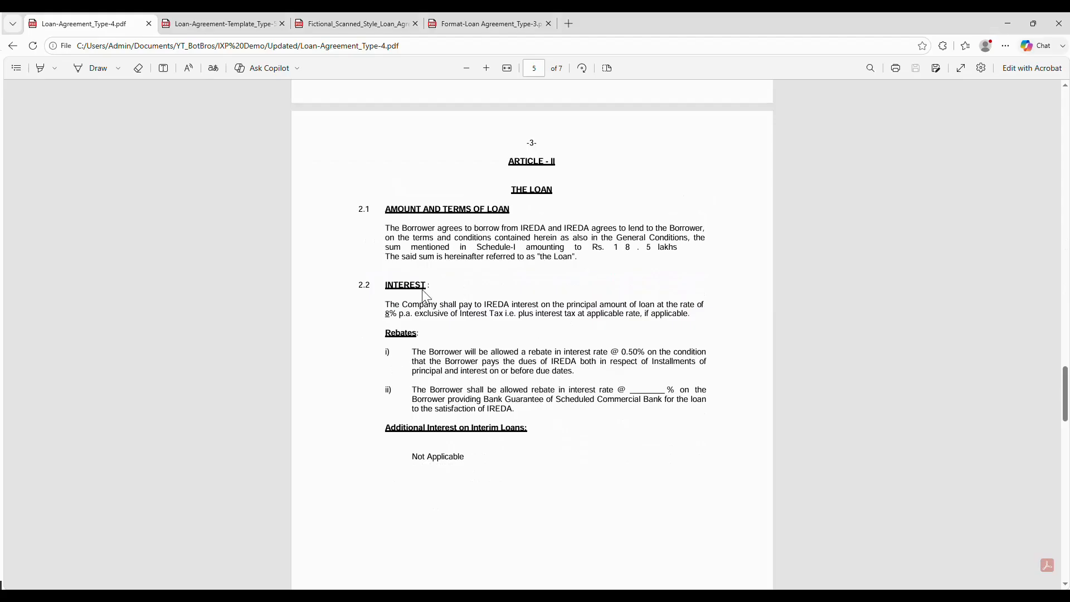
left_click_drag(385, 286, 450, 281)
Switch back to UiPath IXP and name the new field group Borrowers Details
mouse_move(233, 597)
left_click(233, 557)
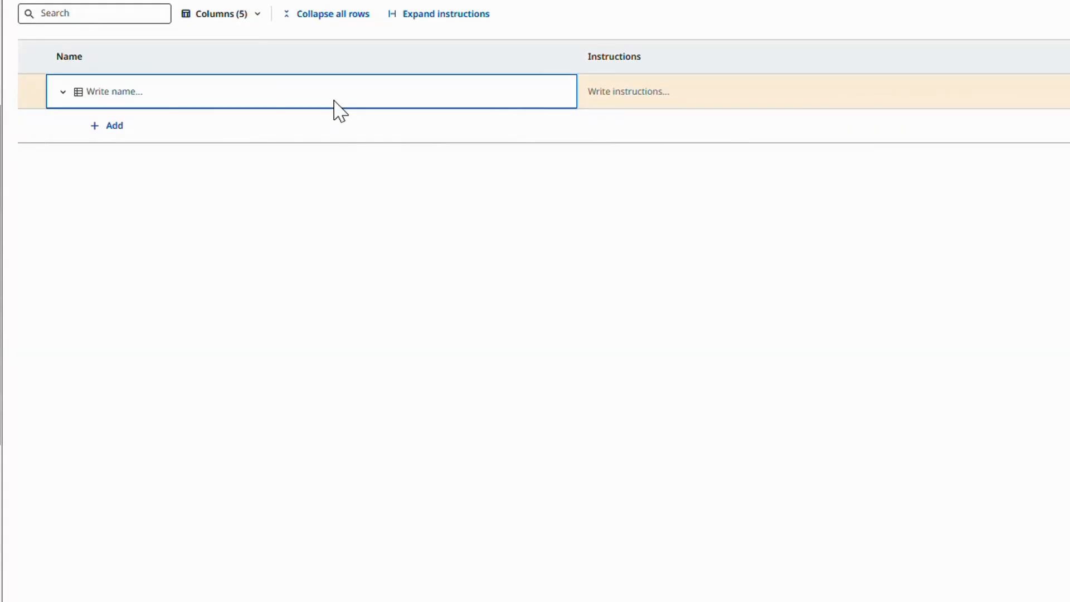
type("Borrowers Details")
key("Return")
Add the fields Borrowers name and Borrowers Address to the Borrowers Details group
left_click(114, 127)
left_click(96, 151)
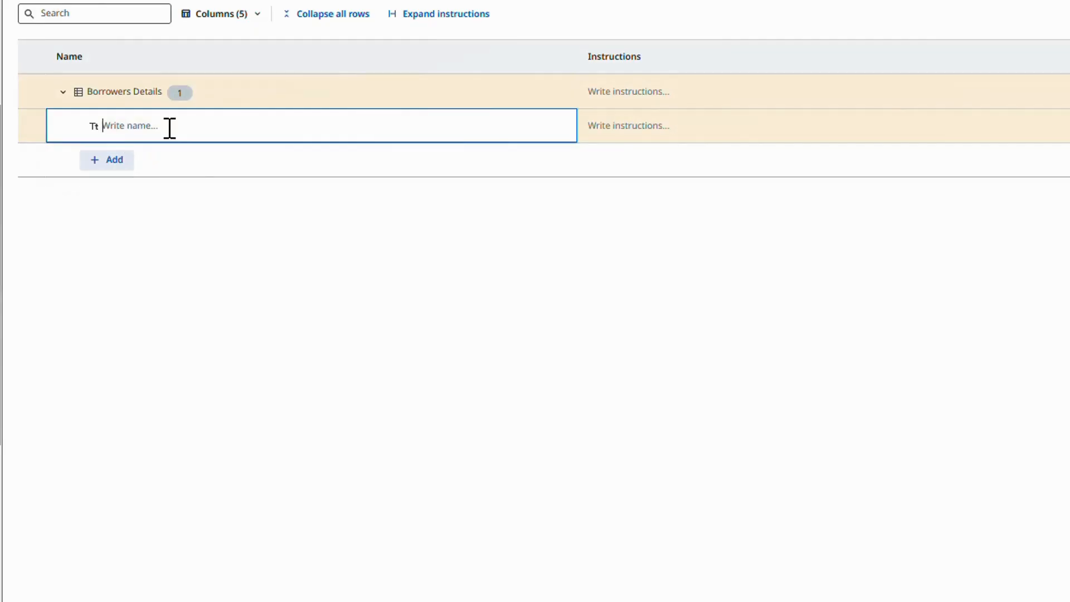
type("Borrowers name")
key("Return")
left_click(109, 162)
left_click(120, 188)
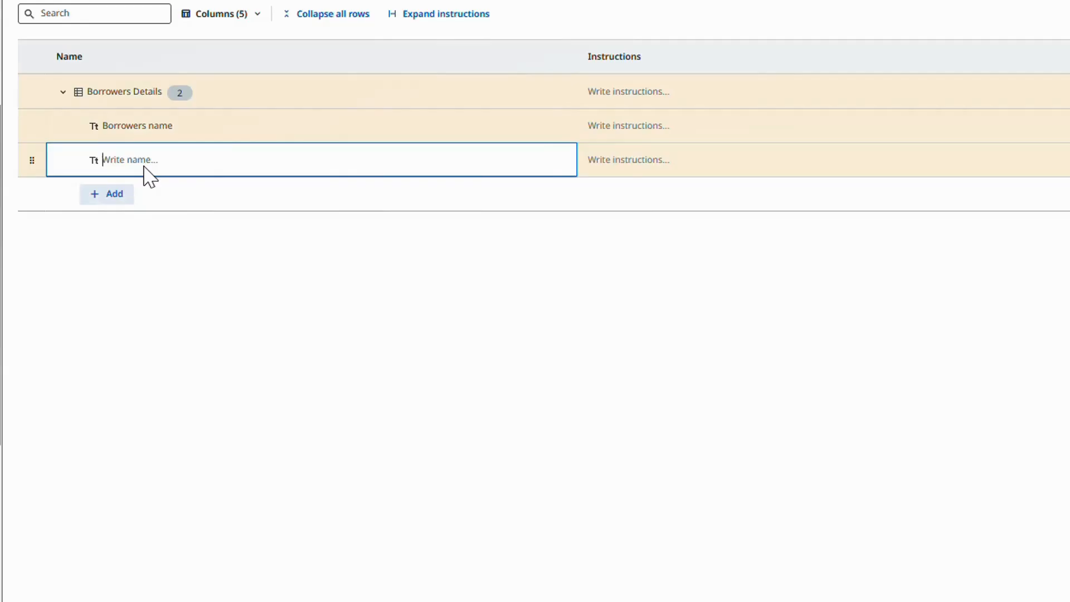
type("Borrowers Address")
key("Return")
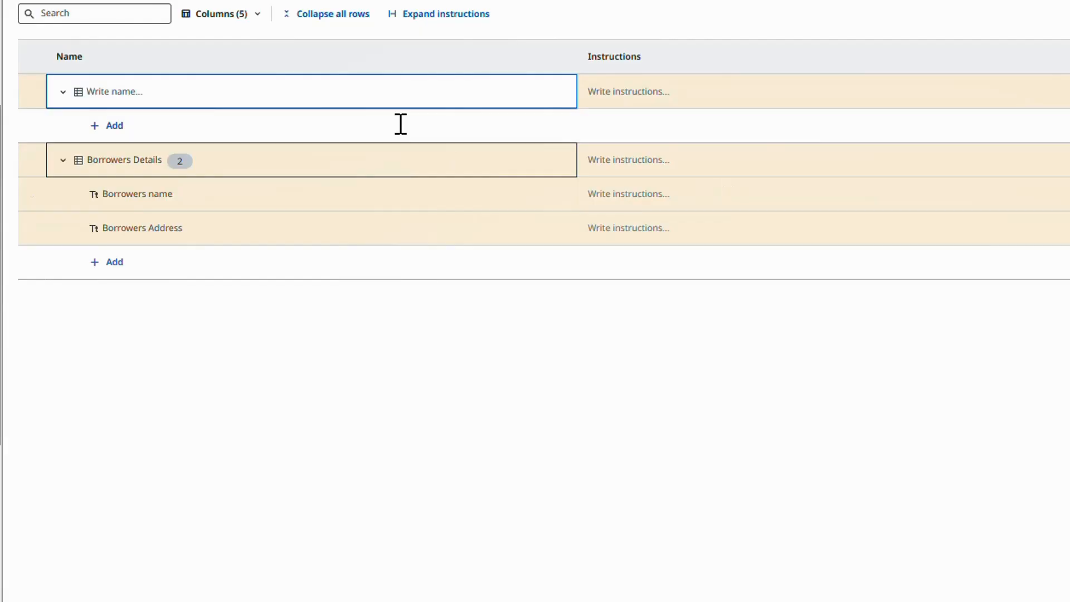
Create a Lender Details field group containing the fields Lender Name and Lender Address
type("Lender Details")
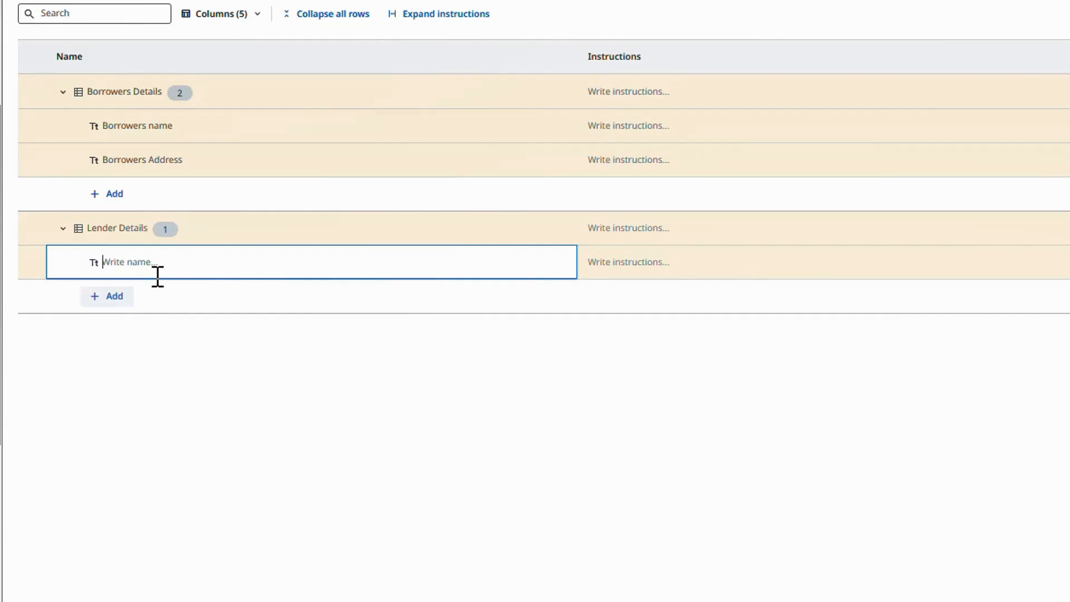
type("Lender name")
left_click(119, 298)
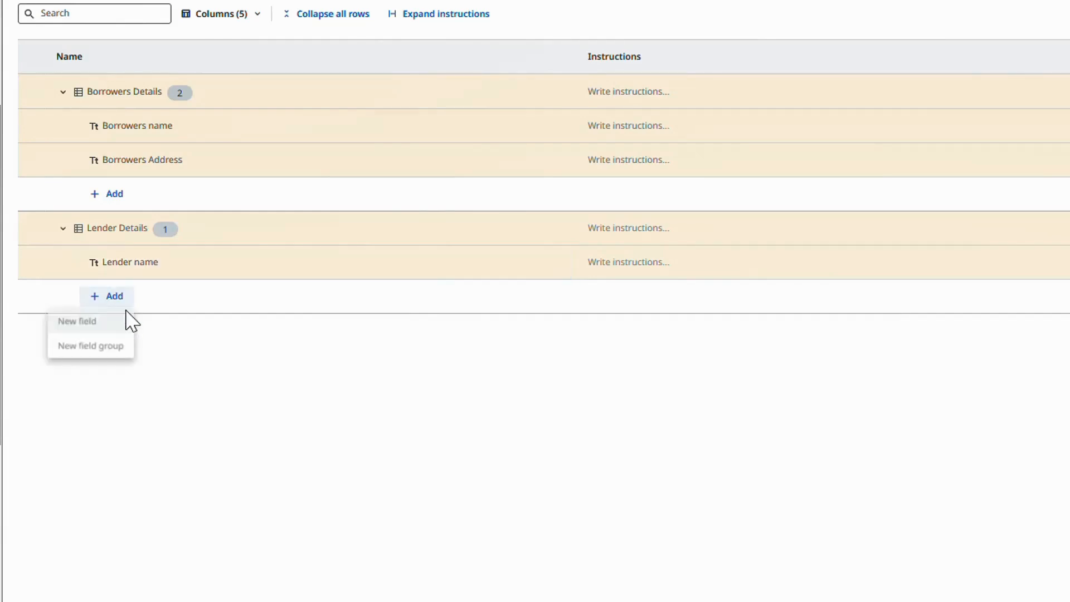
left_click(126, 316)
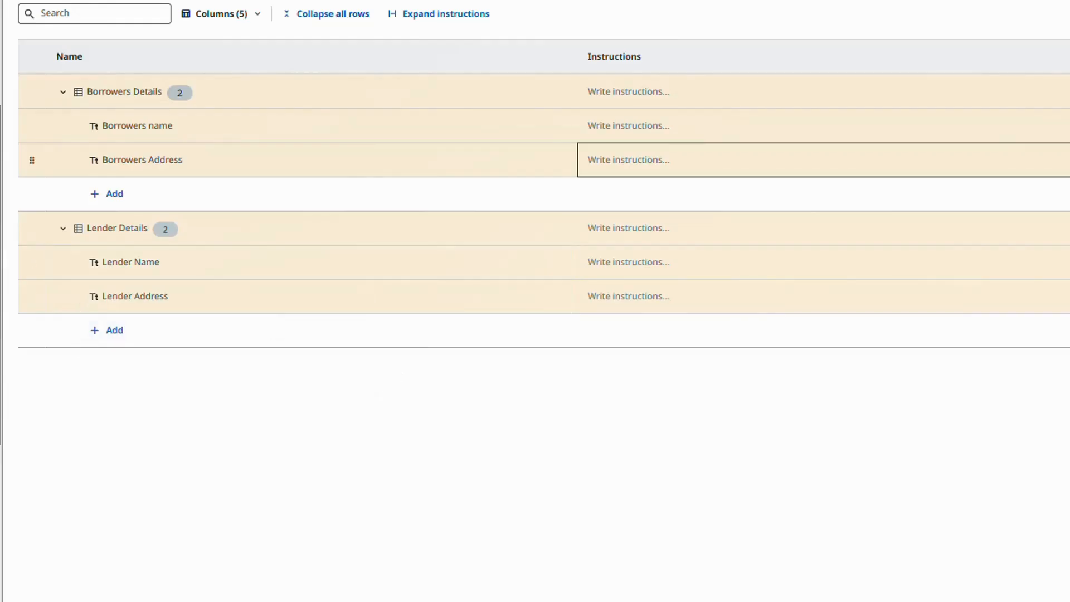
Create a Loan Details field group with a Loan Amount field
left_click(1064, 14)
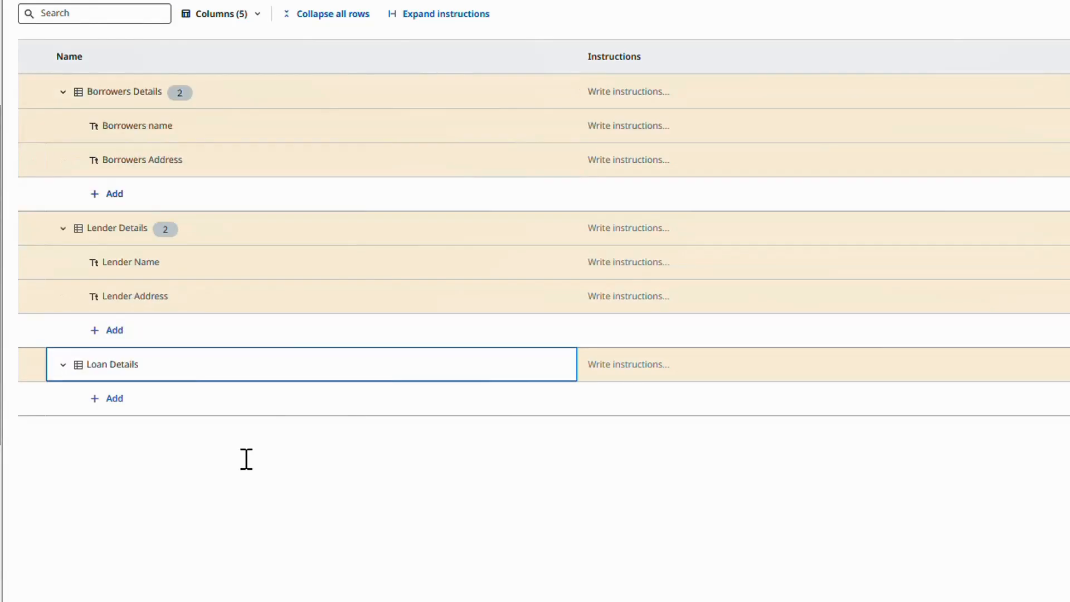
left_click(118, 402)
left_click(132, 421)
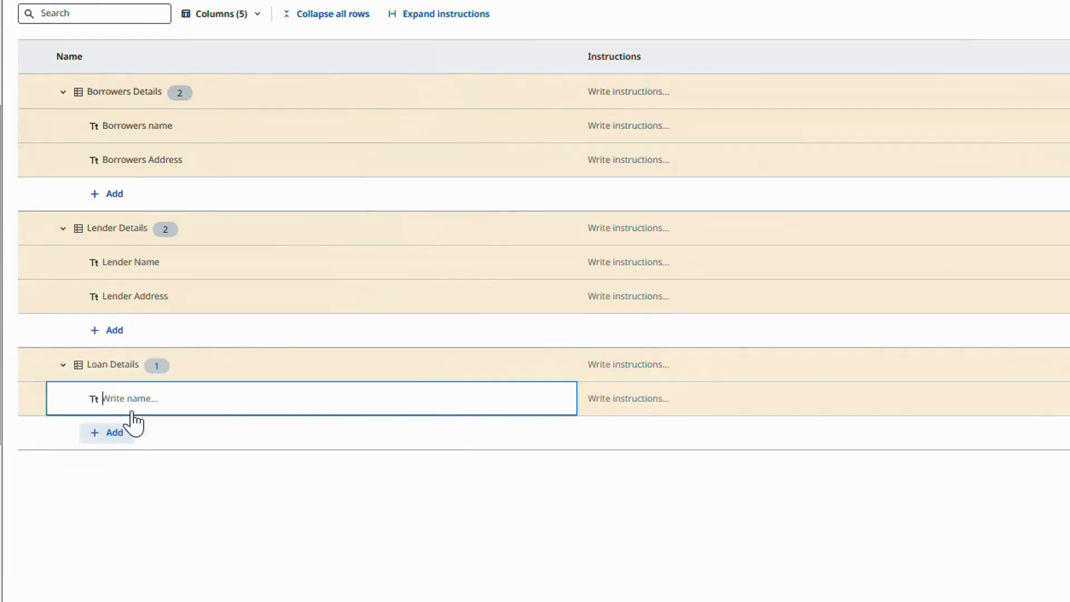
type("Lo")
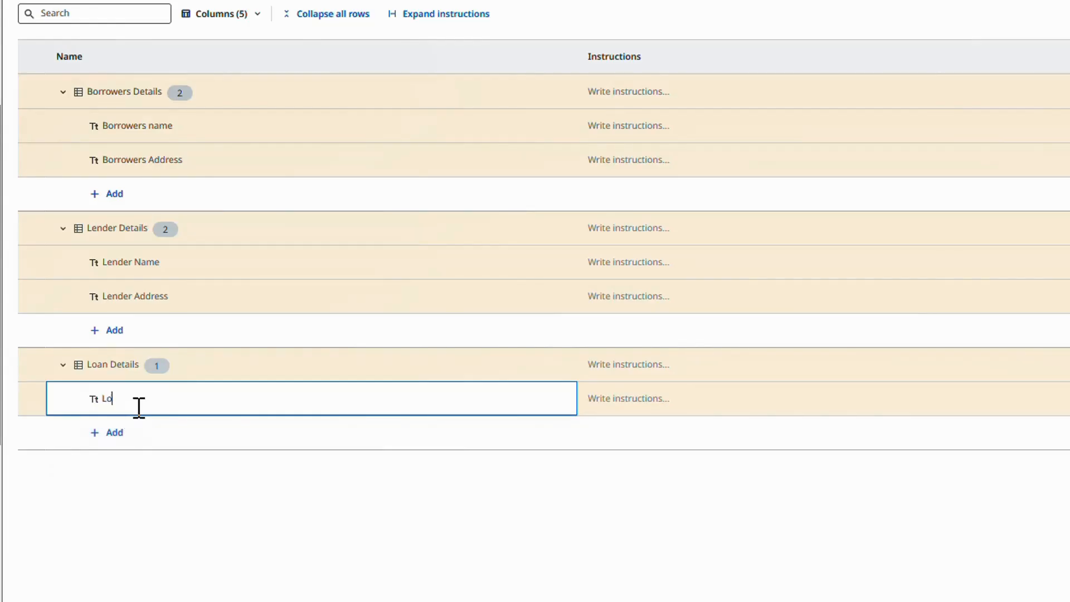
type("an Amount")
Add the fields Date of approval and Tenure to the Loan Details group
left_click(112, 432)
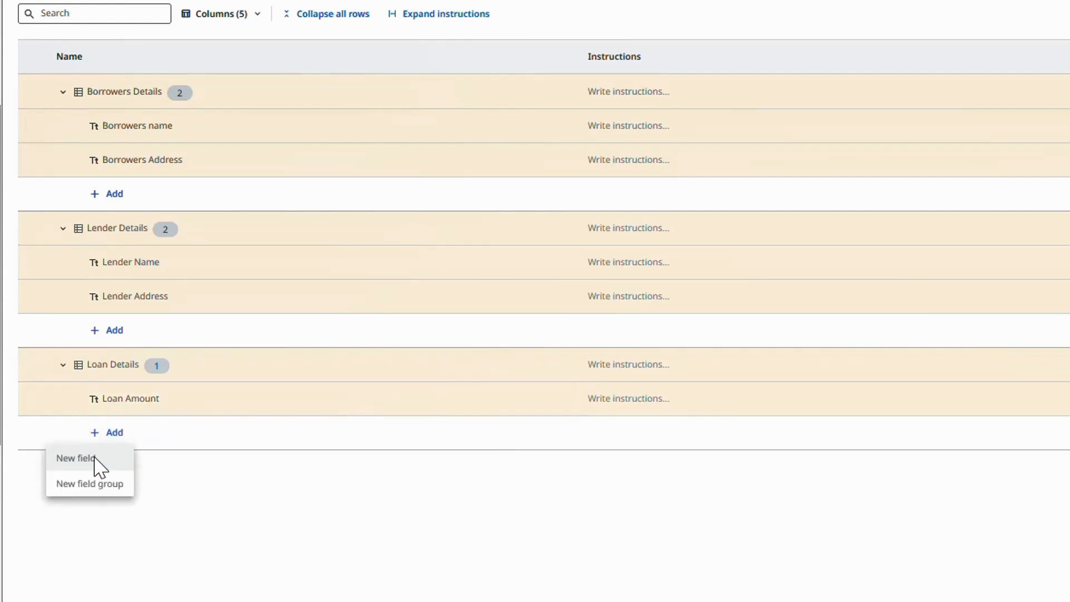
left_click(96, 465)
type("Date of a")
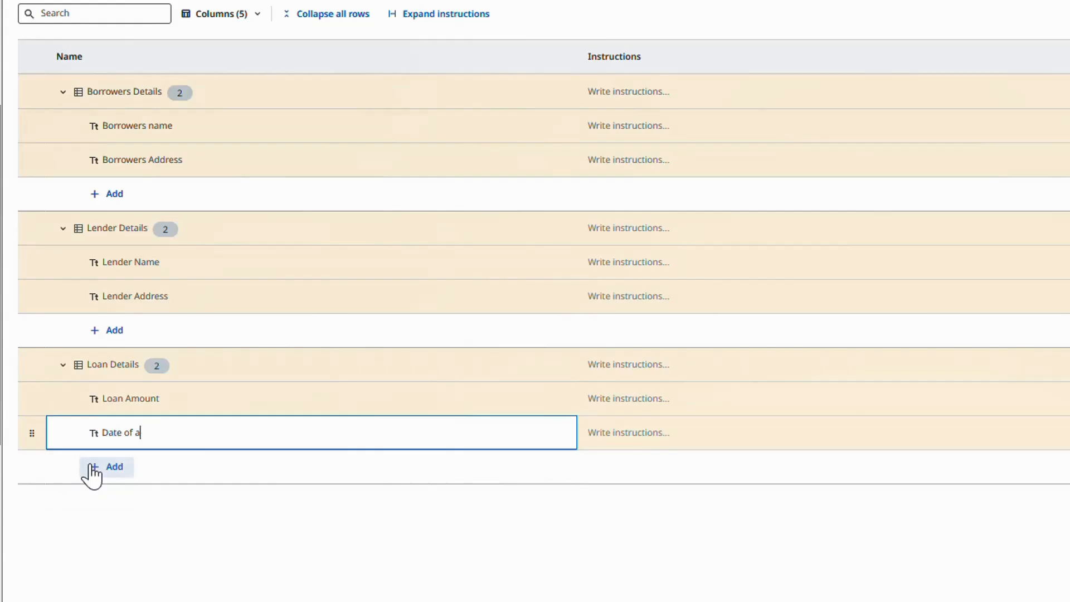
type("pproval")
key("Return")
left_click(104, 468)
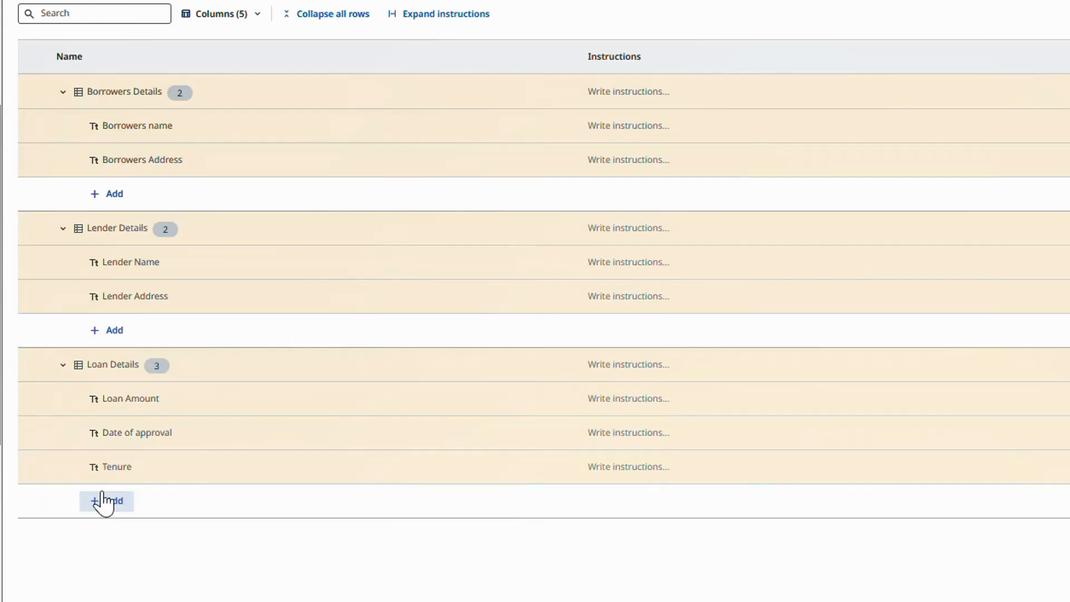
Add an Interest field to the Loan Details group
left_click(104, 500)
left_click(76, 526)
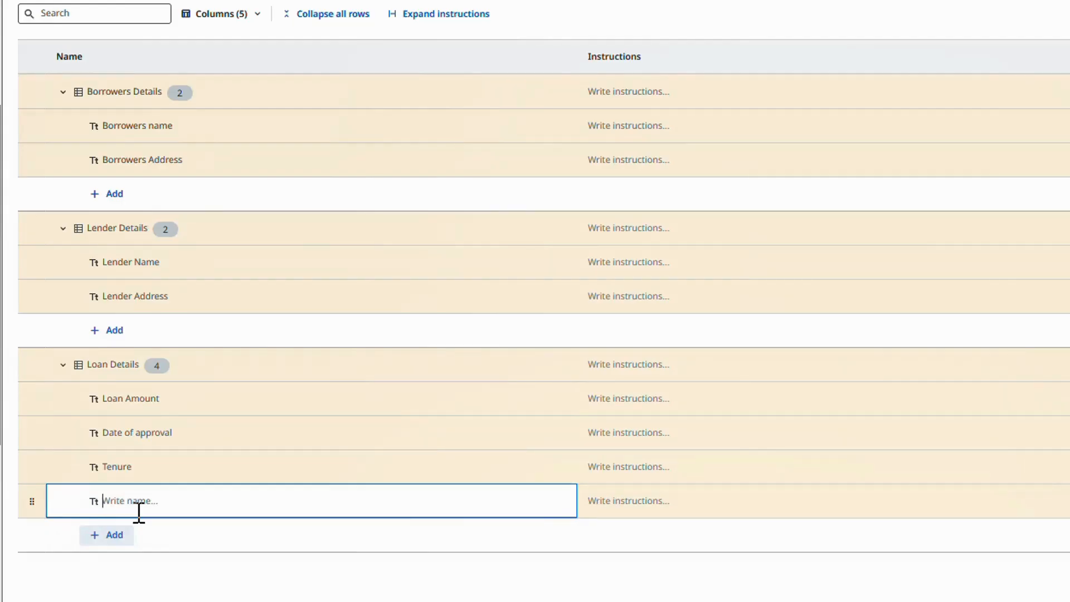
type("Interest")
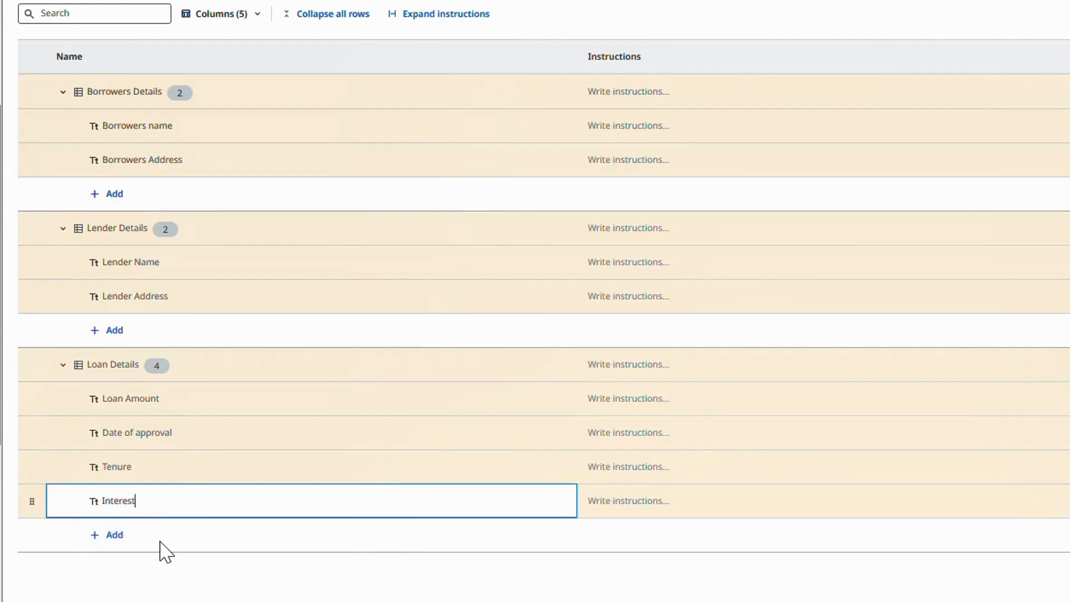
key("Return")
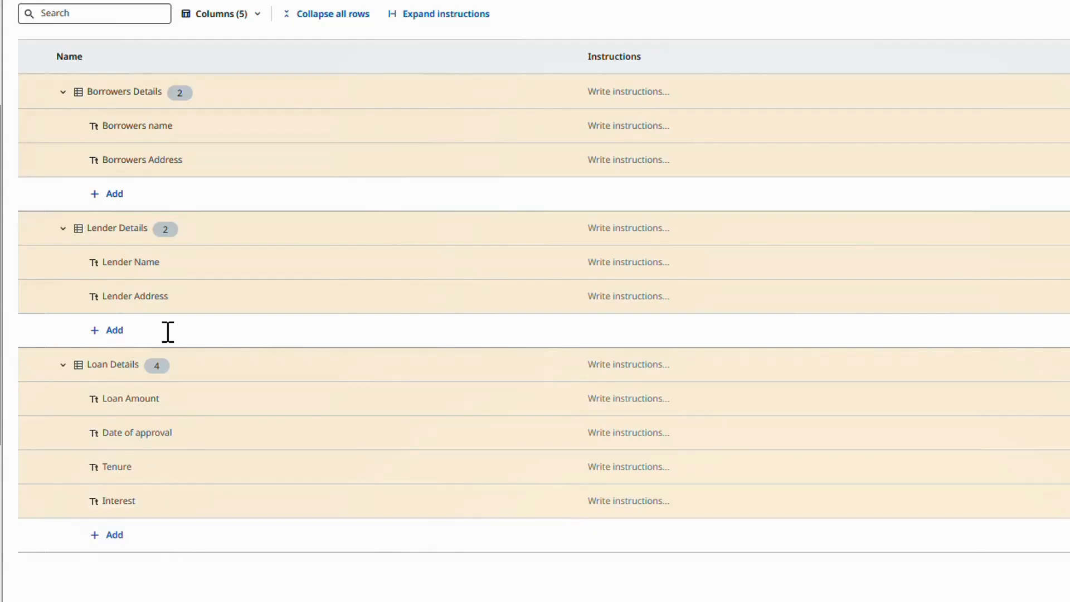
Add an Age field to the Borrowers Details group
left_click(108, 205)
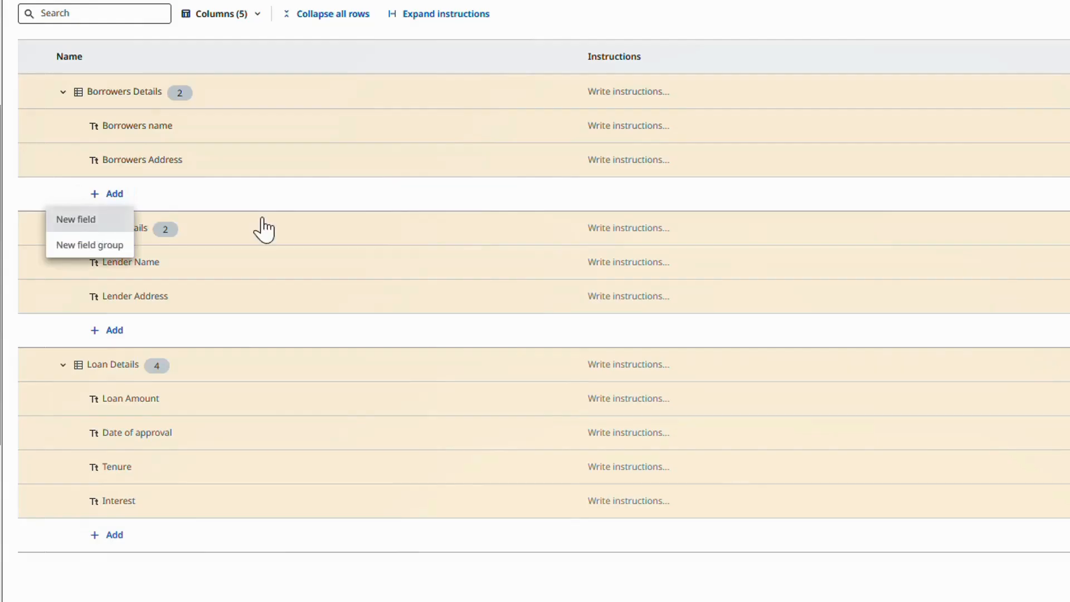
left_click(72, 217)
type("Age")
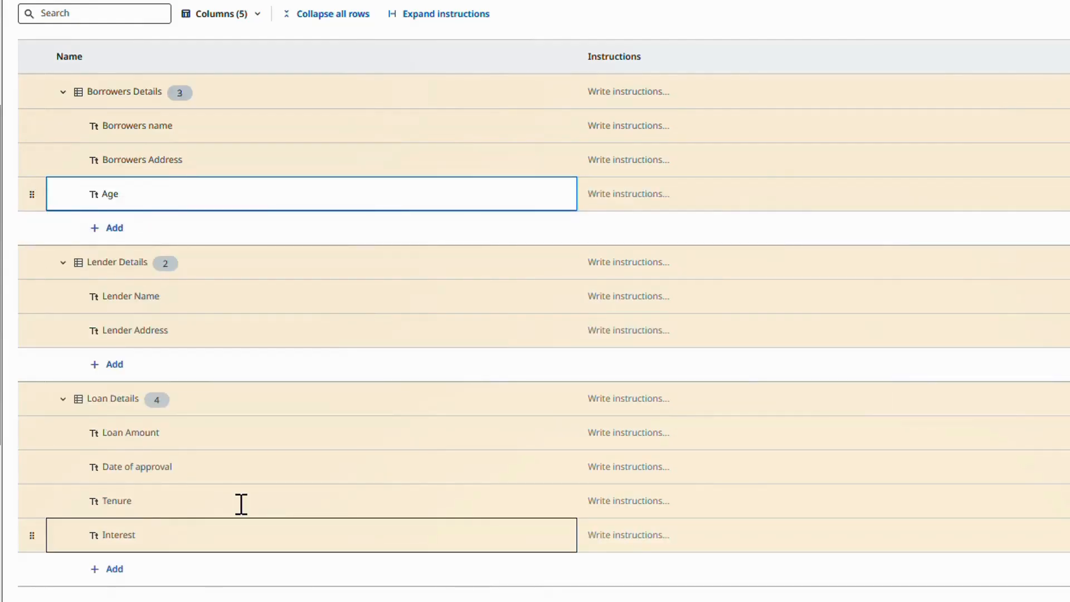
key("Return")
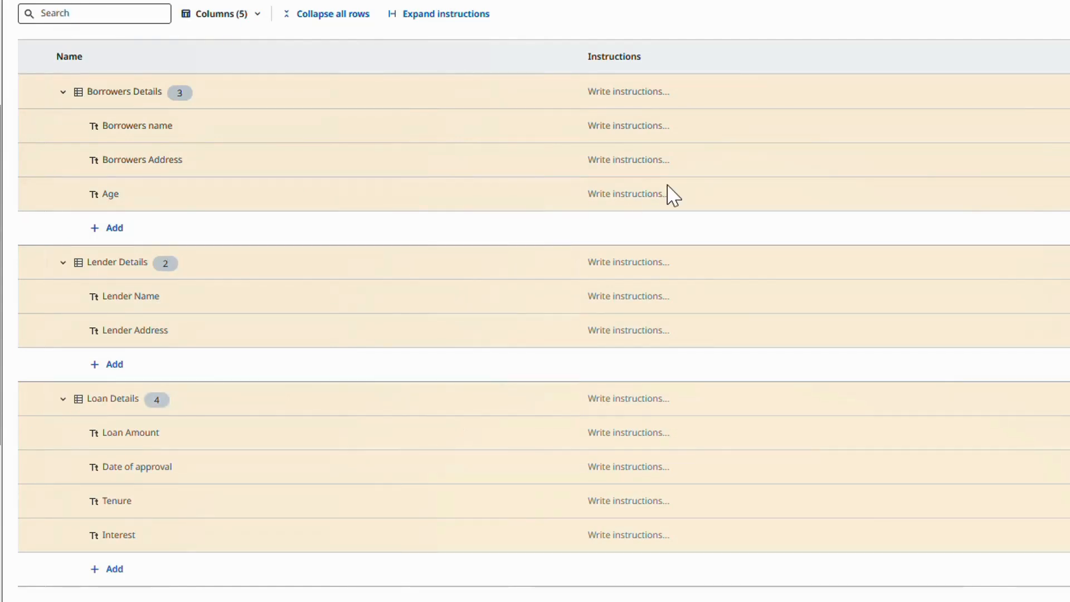
Collapse the Lender Details and Loan Details groups and set the Borrowers Details instruction to "Extract borrowers details like name & address from the document"
left_click(63, 263)
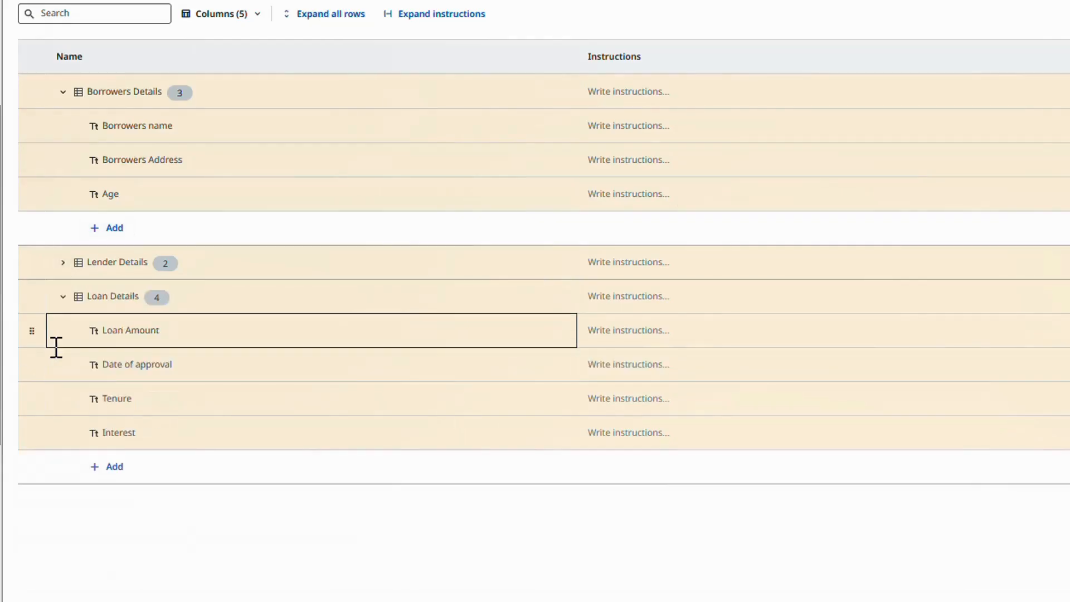
left_click(62, 298)
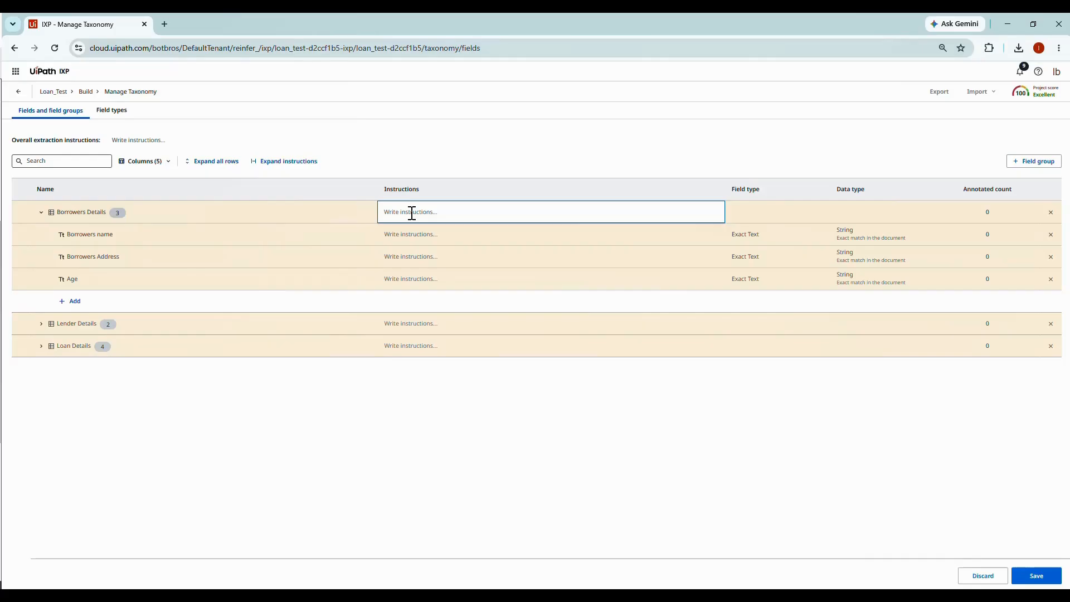
type("Extract borrowers det")
type("ails like name & address fro the document")
left_click(519, 212)
type("me & address from the document")
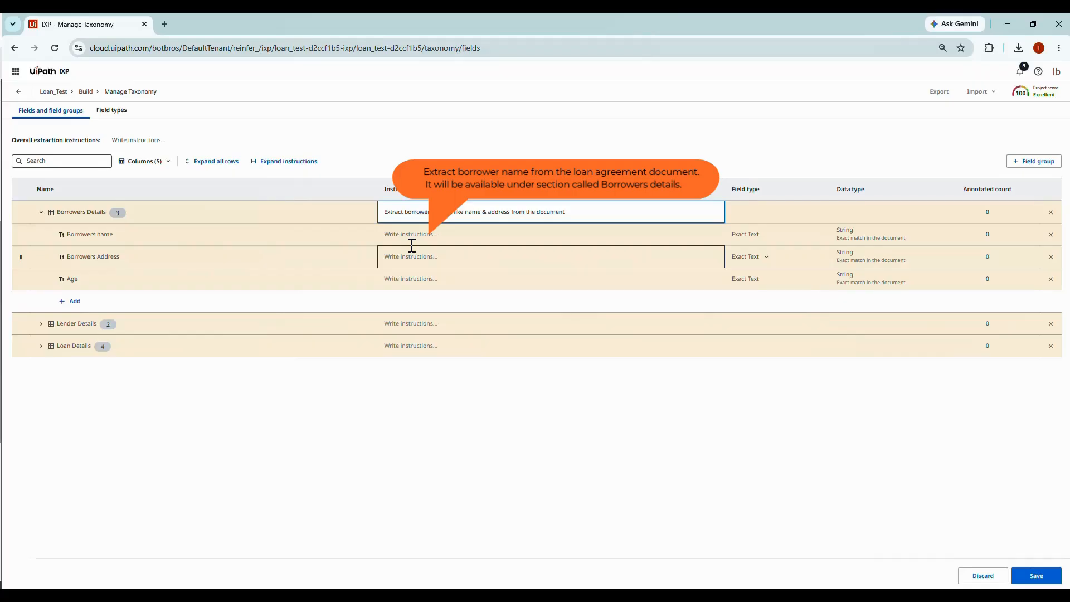
Set the Borrowers name instruction to "Extract borrower name from the loan agreement document. It will be available under the section called Borrowers details."
left_click(412, 241)
type("Extract borrower name from the loan agreement document. It will be available under the section called Borrowers details.")
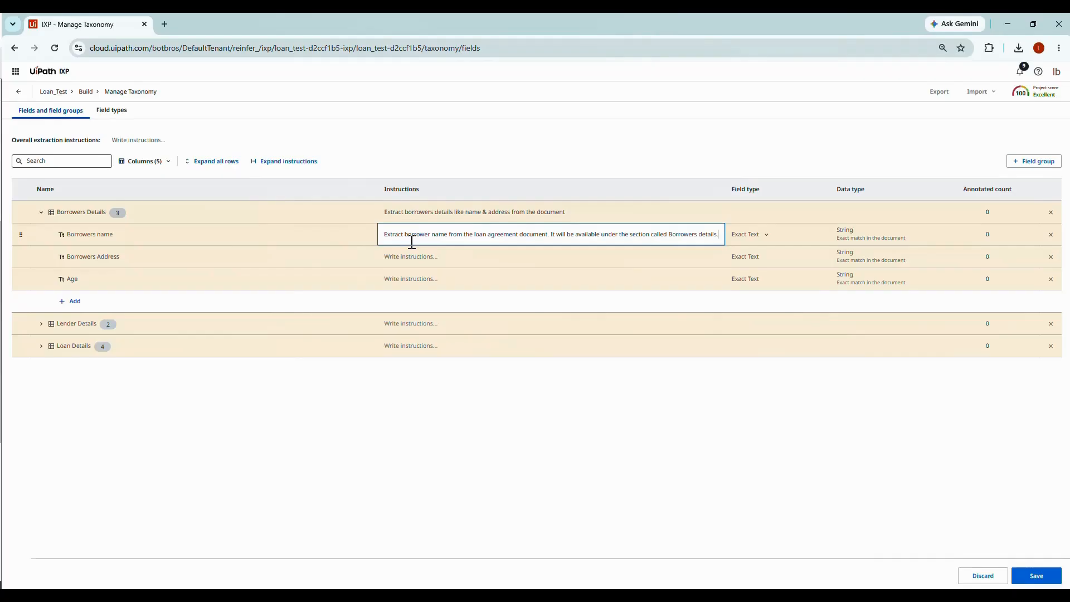
left_click_drag(705, 234, 592, 379)
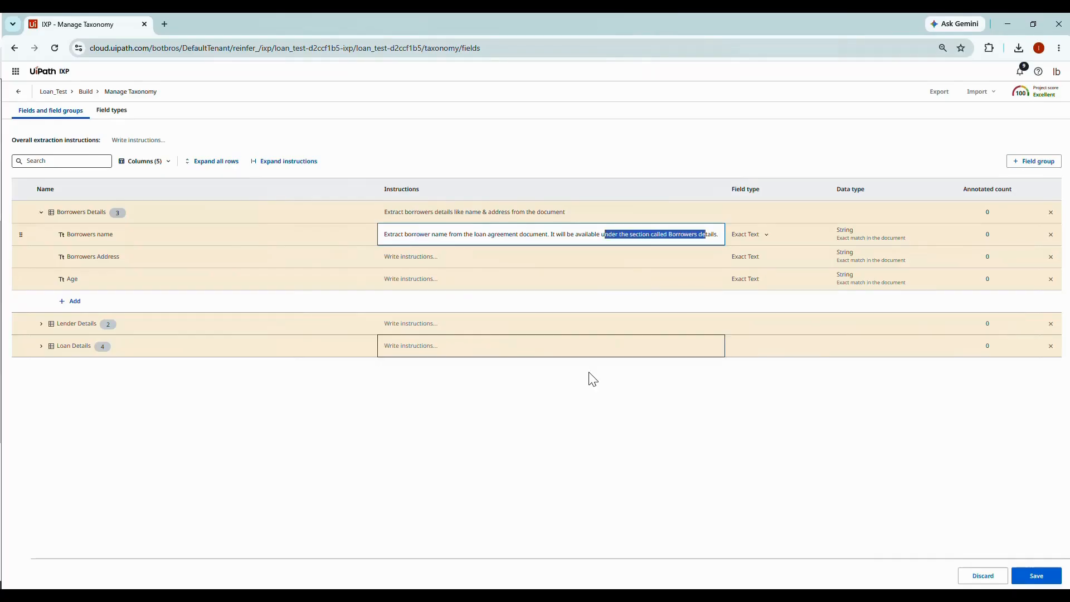
left_click(465, 301)
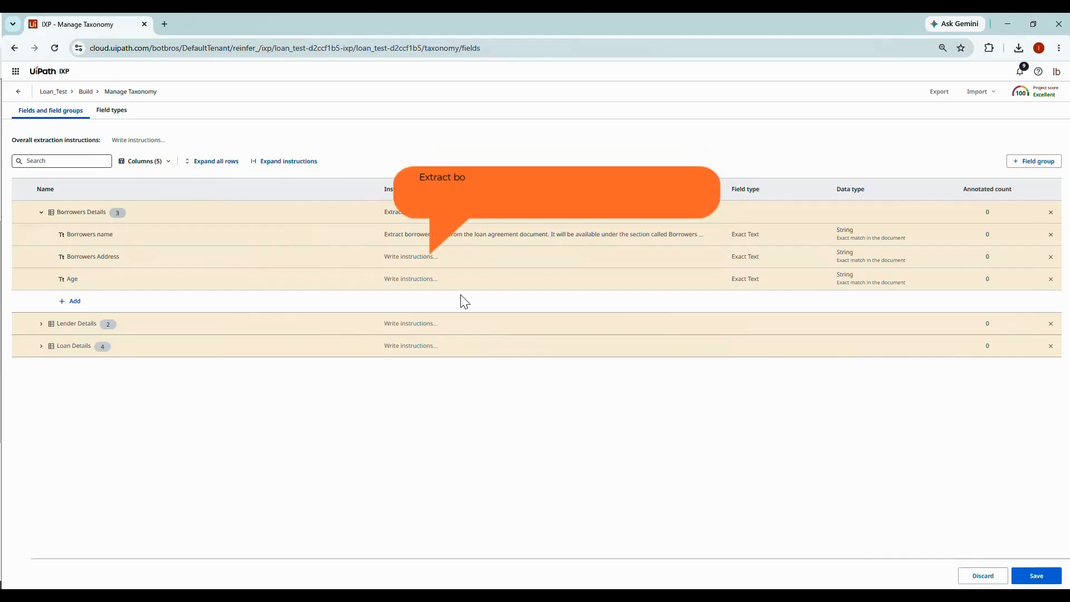
Set the Borrowers Address instruction to "Extract borrower address from the document. It will be available under section called Borrowers details."
left_click(404, 258)
type("Extract borrower")
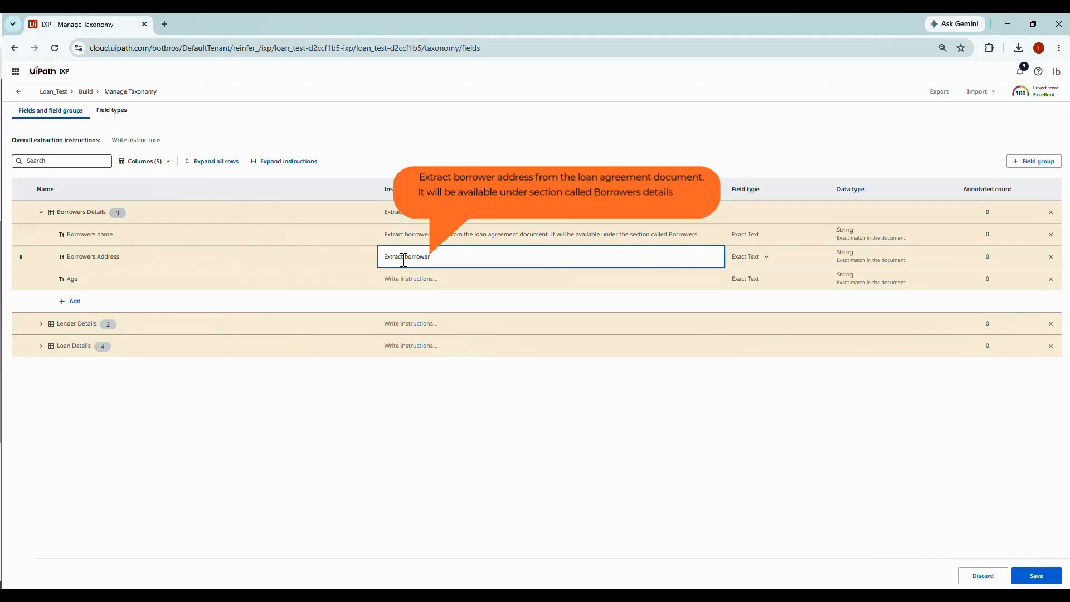
type("address from the document. It will be available under section called borrowers details.")
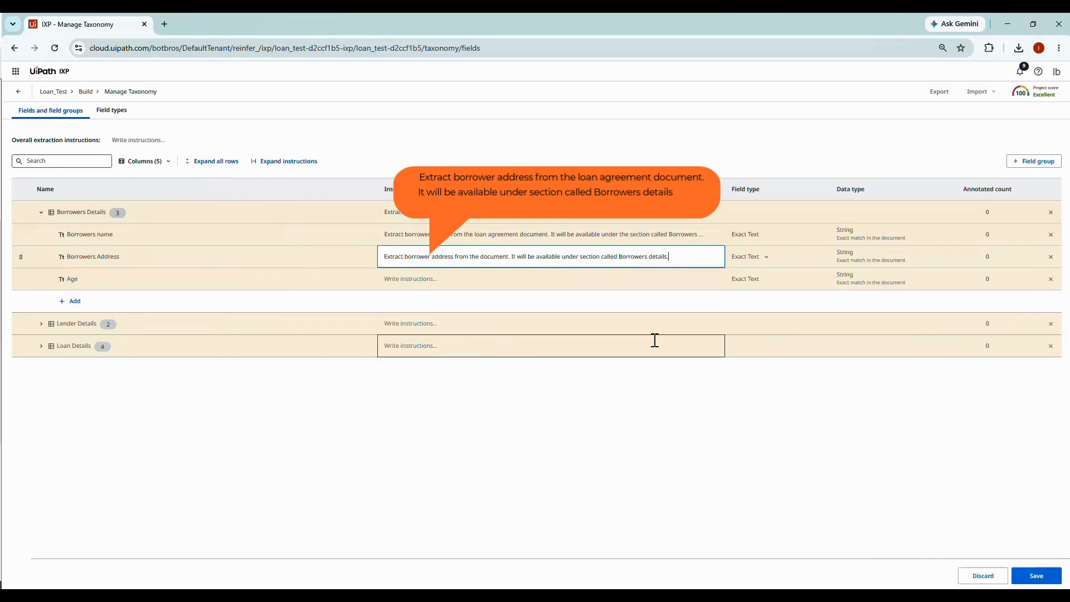
left_click(654, 340)
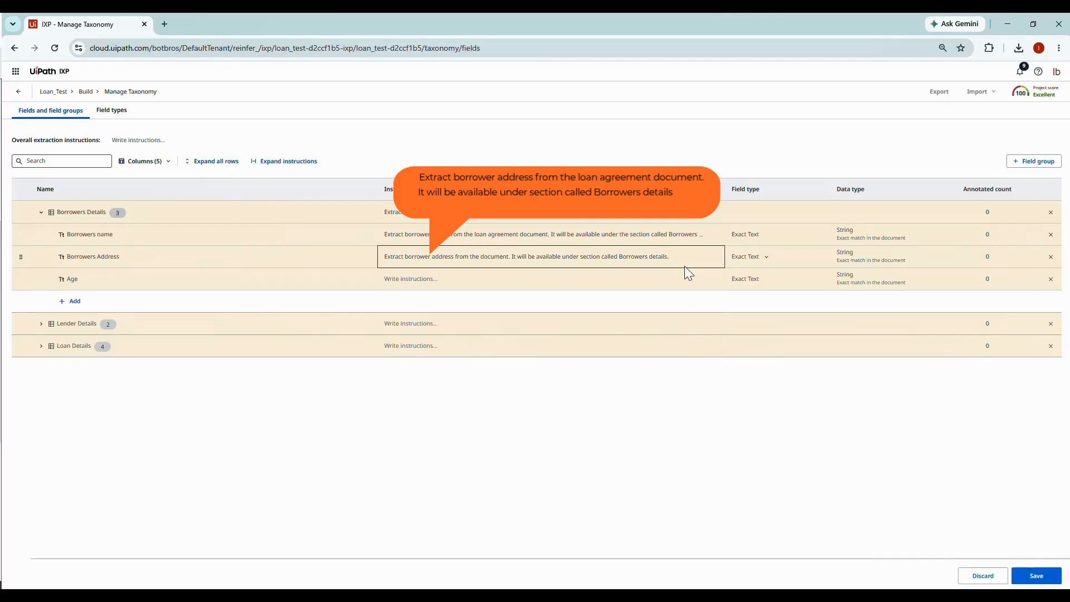
Append "It might be available also in separte section called addresses." to the Borrowers Address instruction
left_click(574, 234)
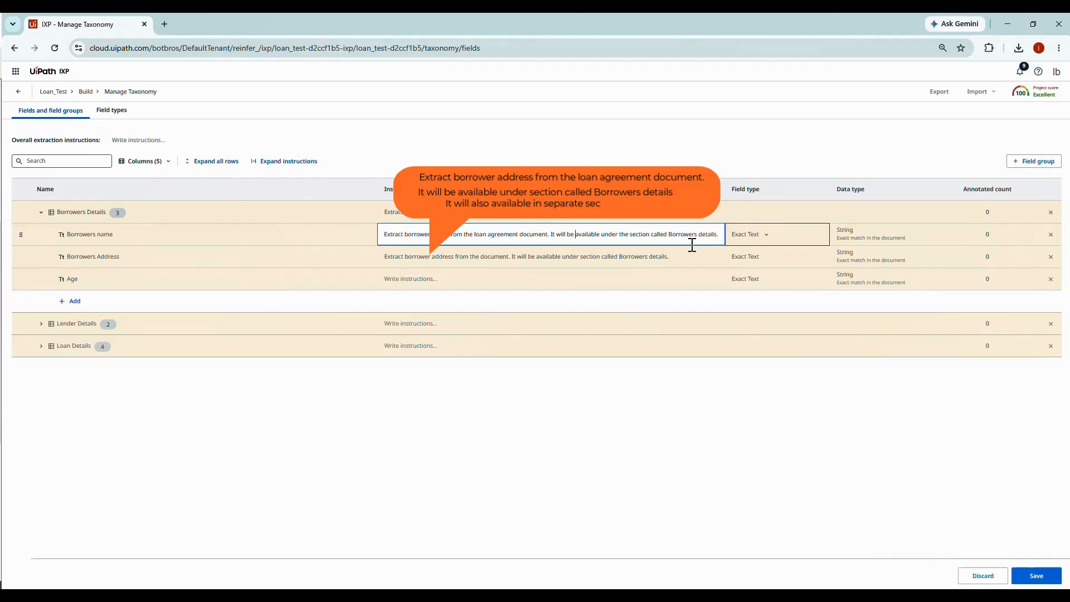
left_click(675, 257)
type("It might be available also in sep")
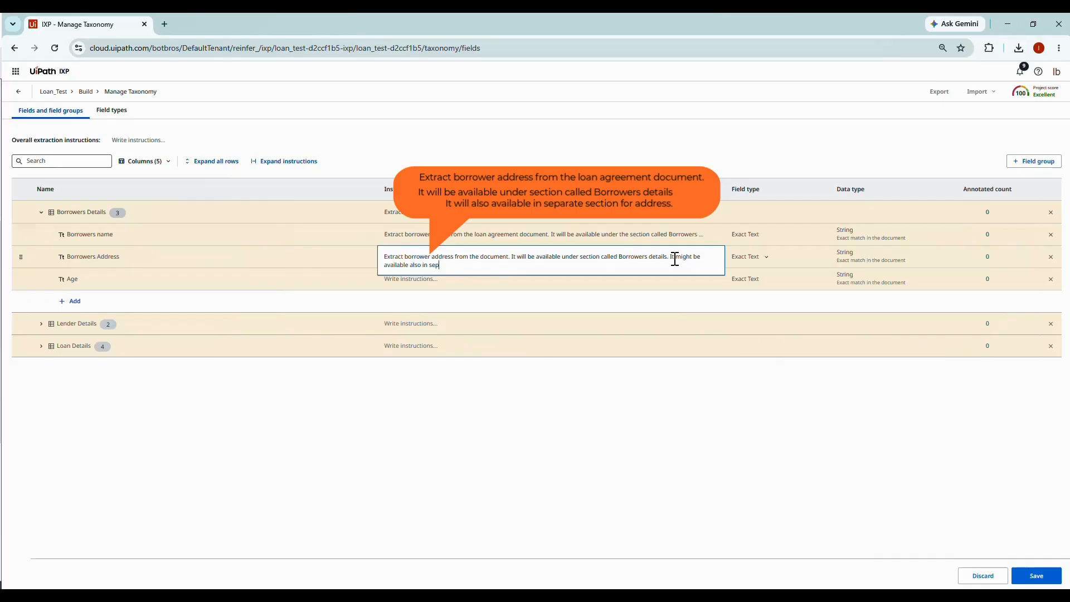
type("arte section called addresses.")
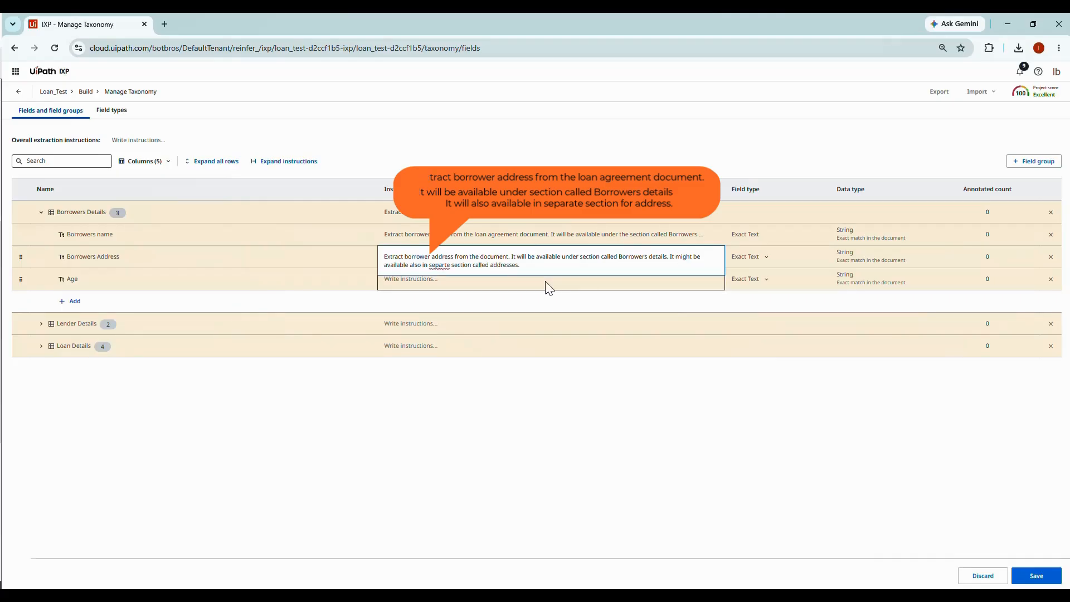
Set the Age instruction to "Extract age of the borrower if mentioned in document." and its field type to Number
left_click(441, 311)
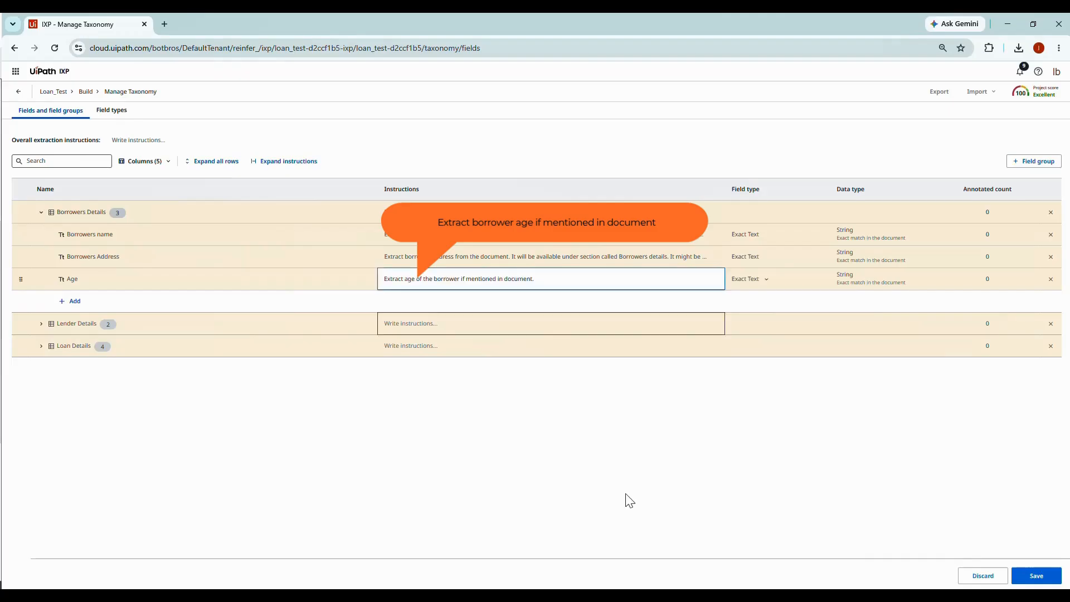
left_click(626, 494)
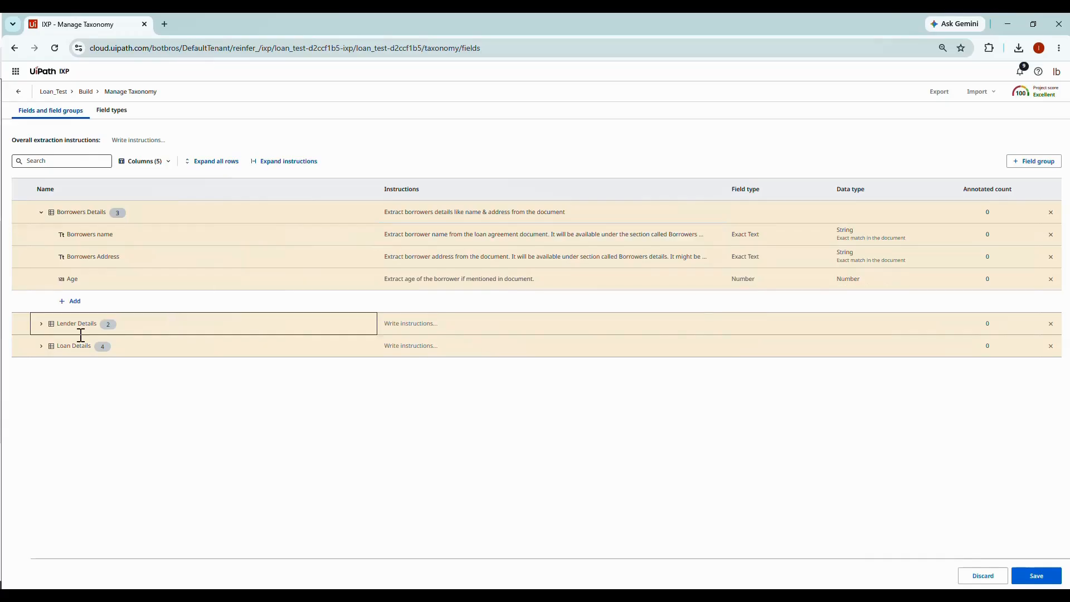
Expand the Lender Details and Loan Details groups and open the Lender Name instruction for editing
left_click(40, 324)
left_click(41, 413)
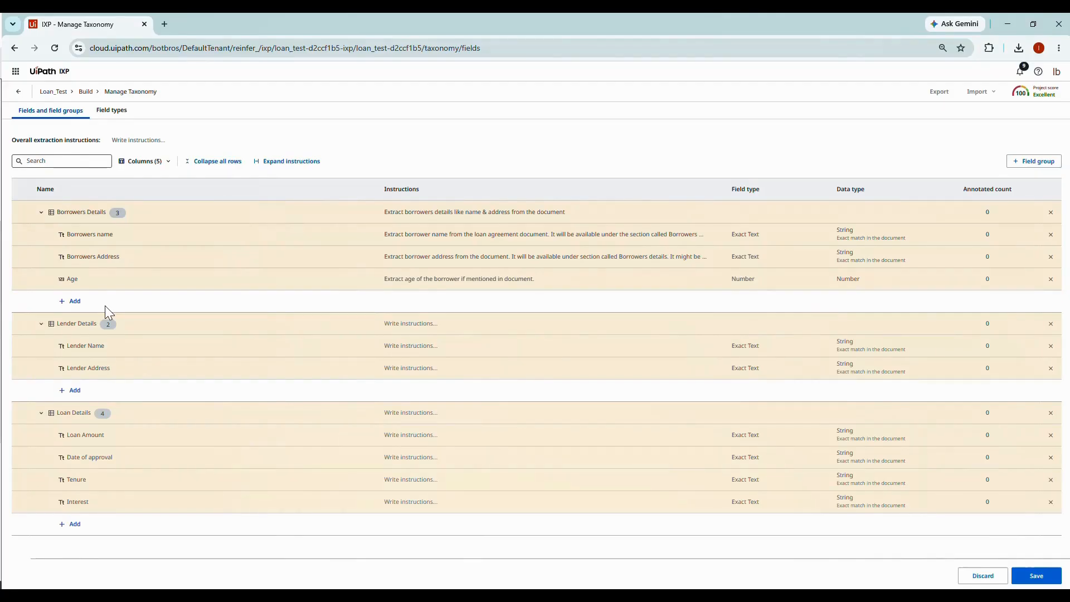
left_click(419, 356)
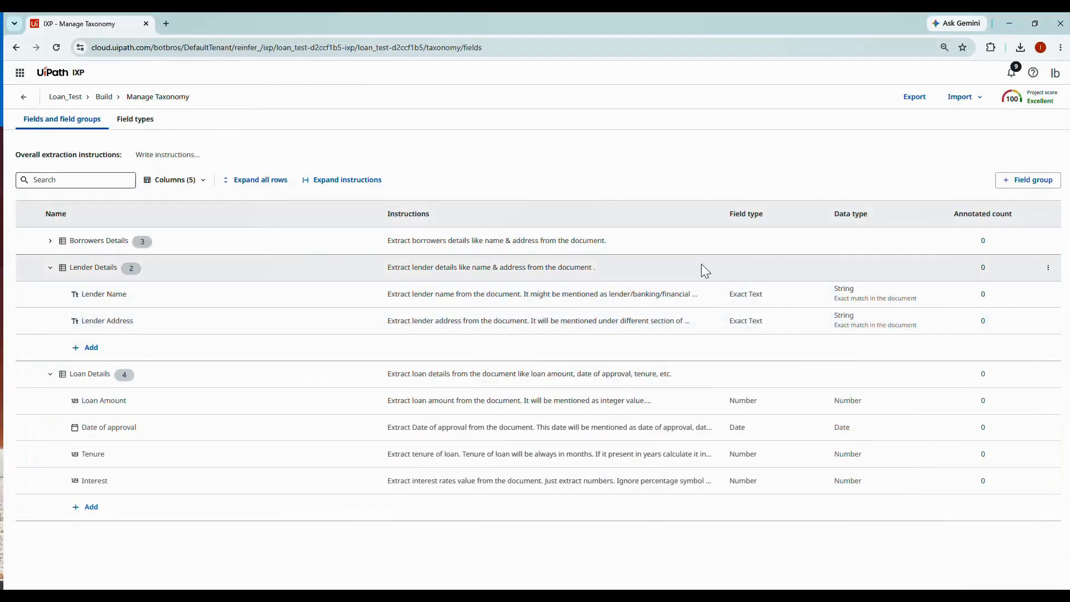
Review the Lender Address instruction, including where the address is mentioned in the document
left_click(53, 242)
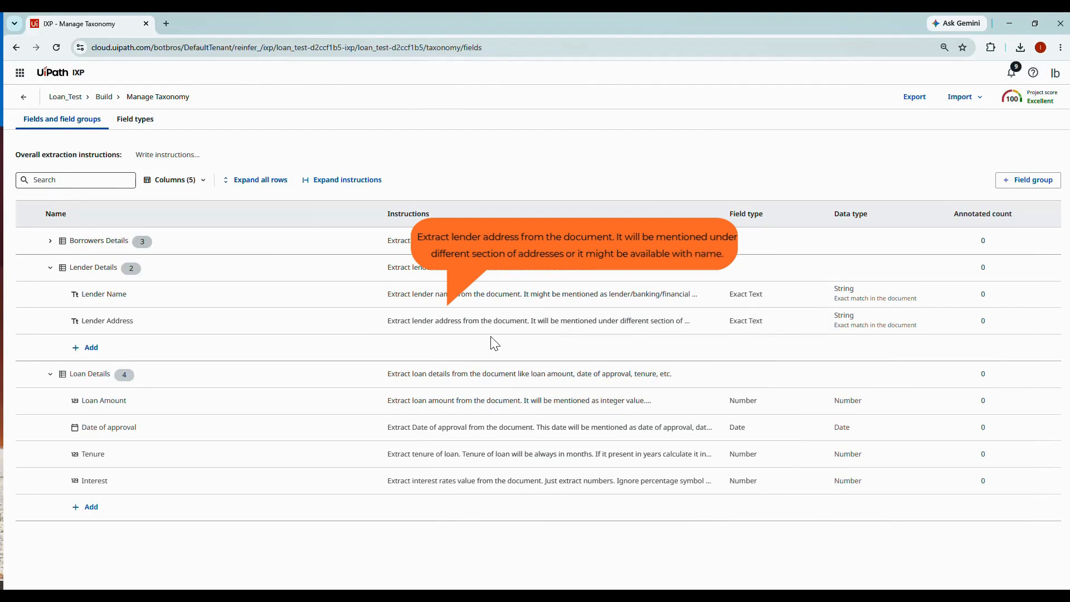
left_click_drag(530, 321, 835, 294)
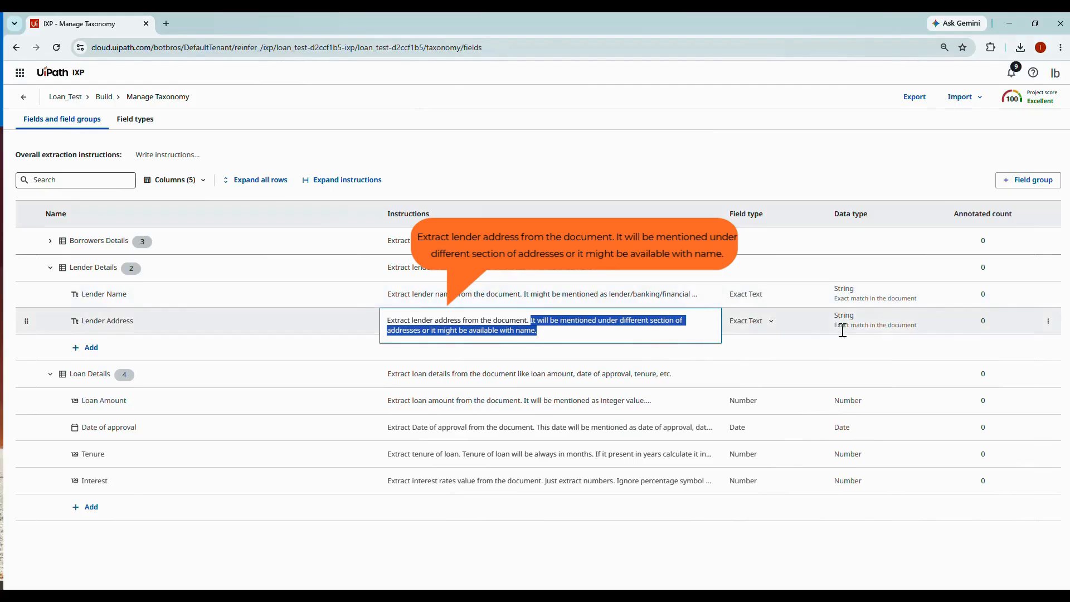
left_click(752, 360)
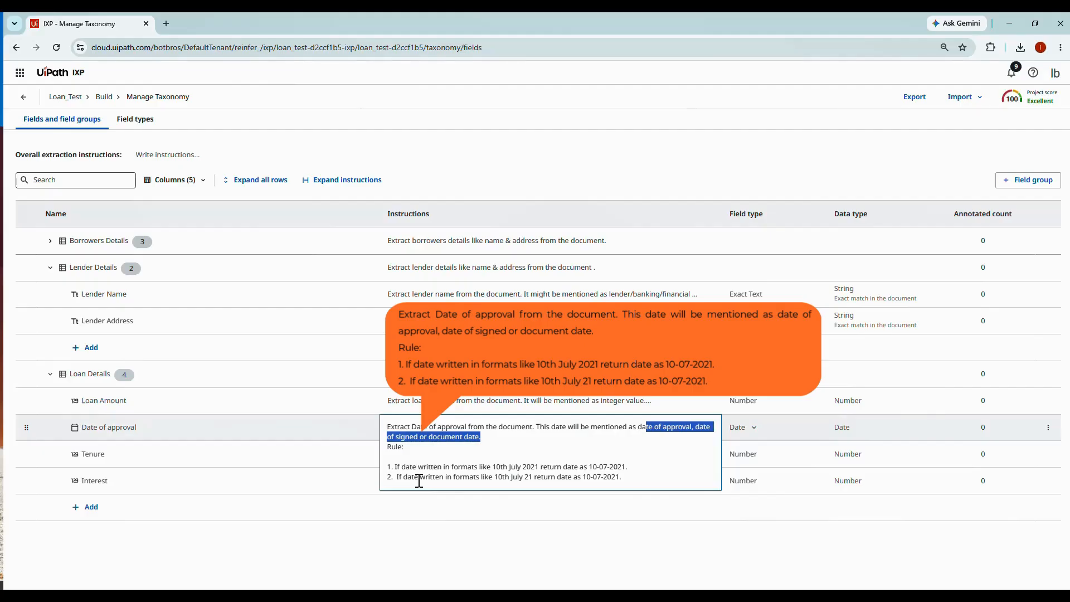
Insert a blank line before "Rule:" in the Date of approval instruction and review its two date format rules
key("Right")
key("Return")
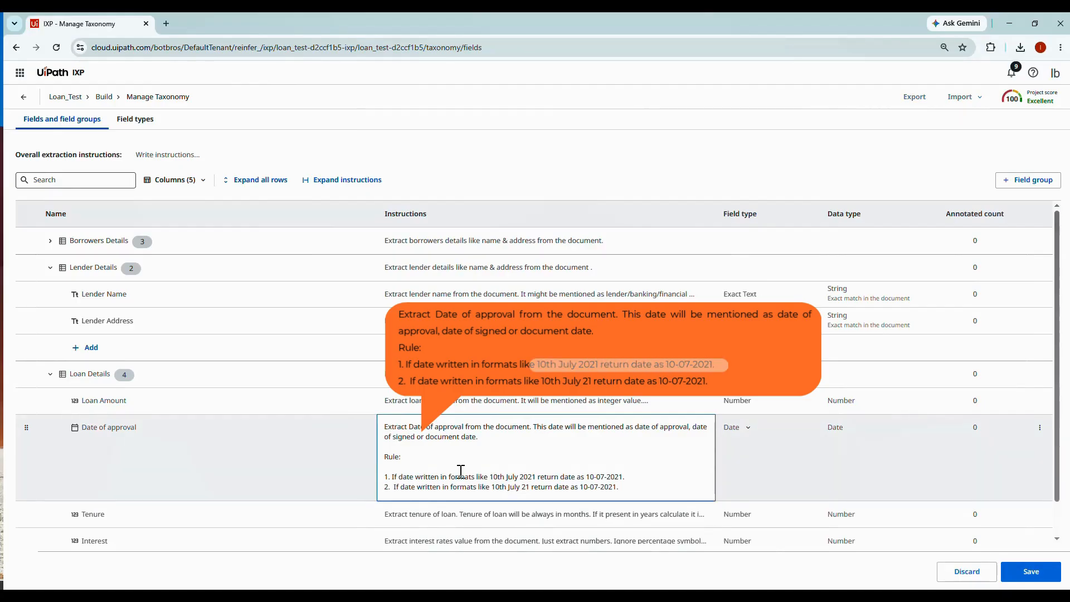
scroll(461, 471, "down", 1)
left_click_drag(493, 438, 535, 440)
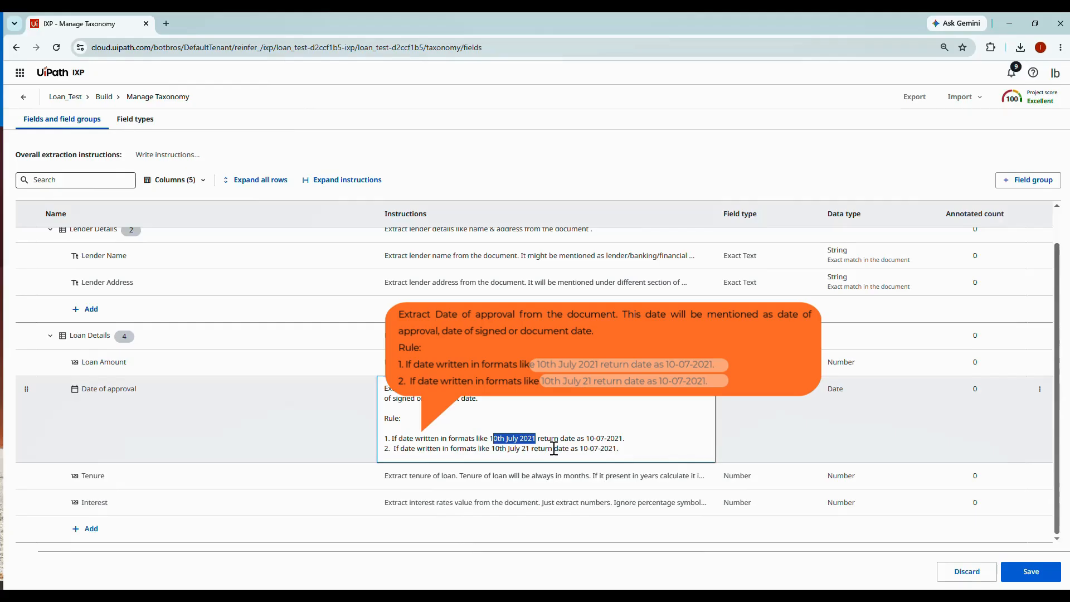
left_click(554, 450)
left_click_drag(554, 449, 740, 463)
left_click(835, 445)
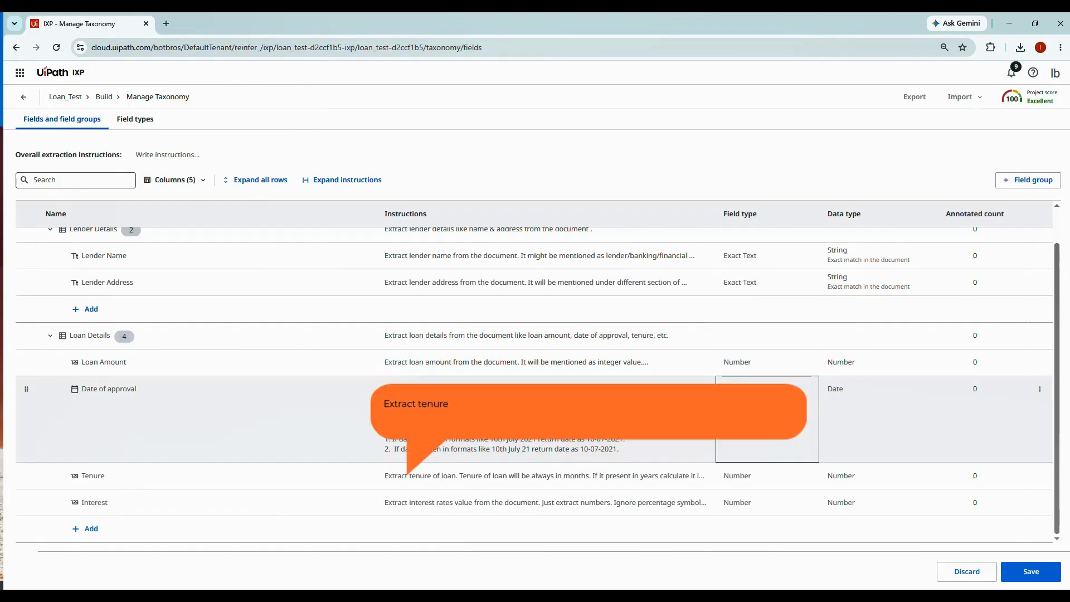
Review the Tenure instruction with its years-to-months calculation and the Interest instruction about ignoring the percentage symbol
left_click(418, 475)
left_click_drag(385, 475, 455, 475)
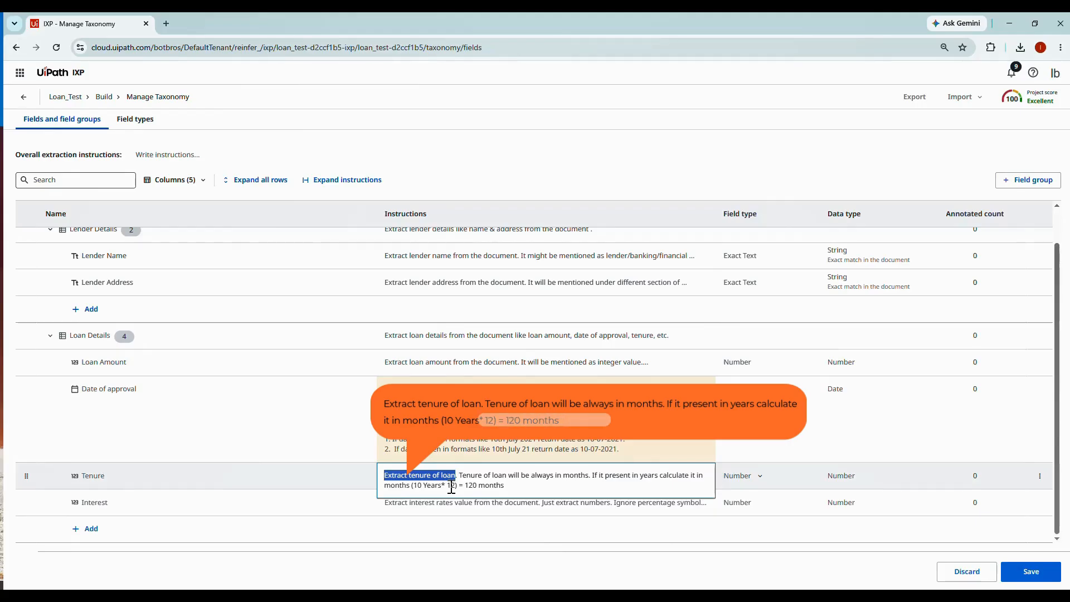
double_click(451, 485)
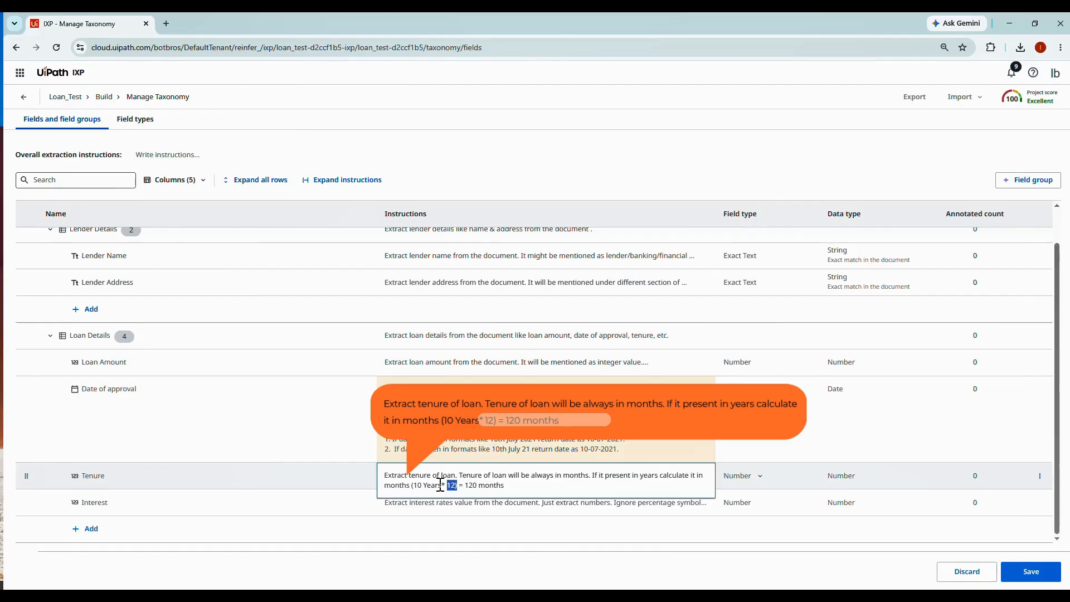
left_click_drag(465, 485, 722, 478)
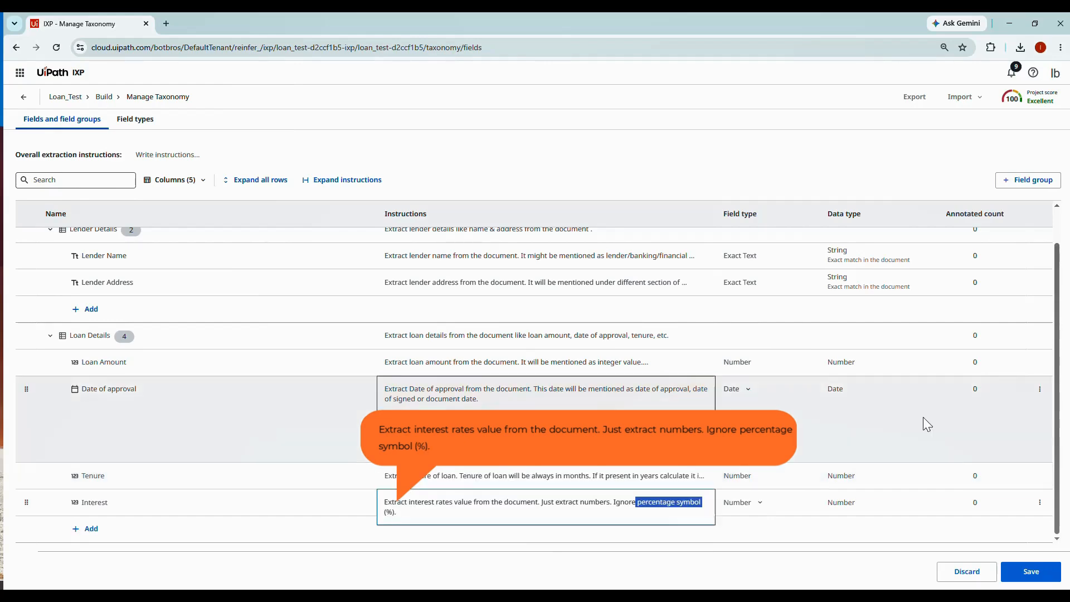
left_click(845, 511)
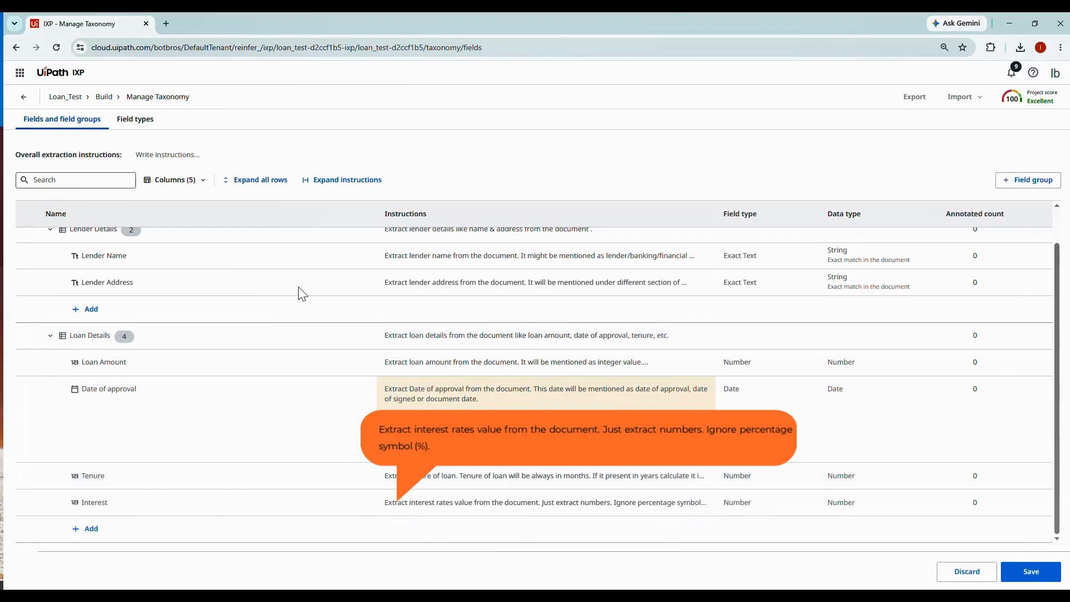
scroll(834, 316, "up", 1)
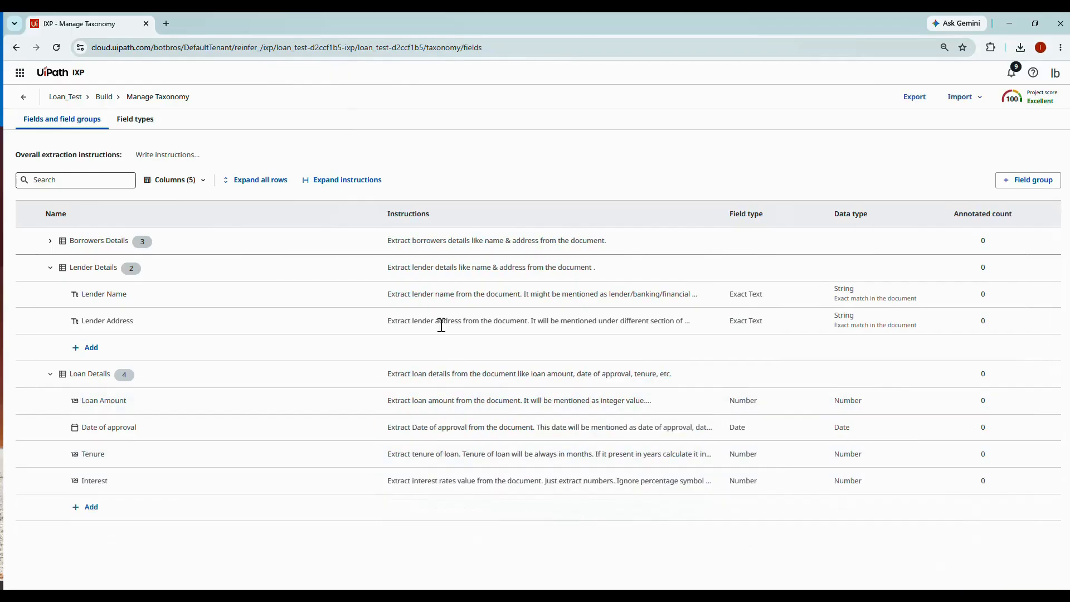
Return to the Loan_Test build page and upload the four sample loan agreement PDFs, Type-2 through Type-5
left_click(63, 100)
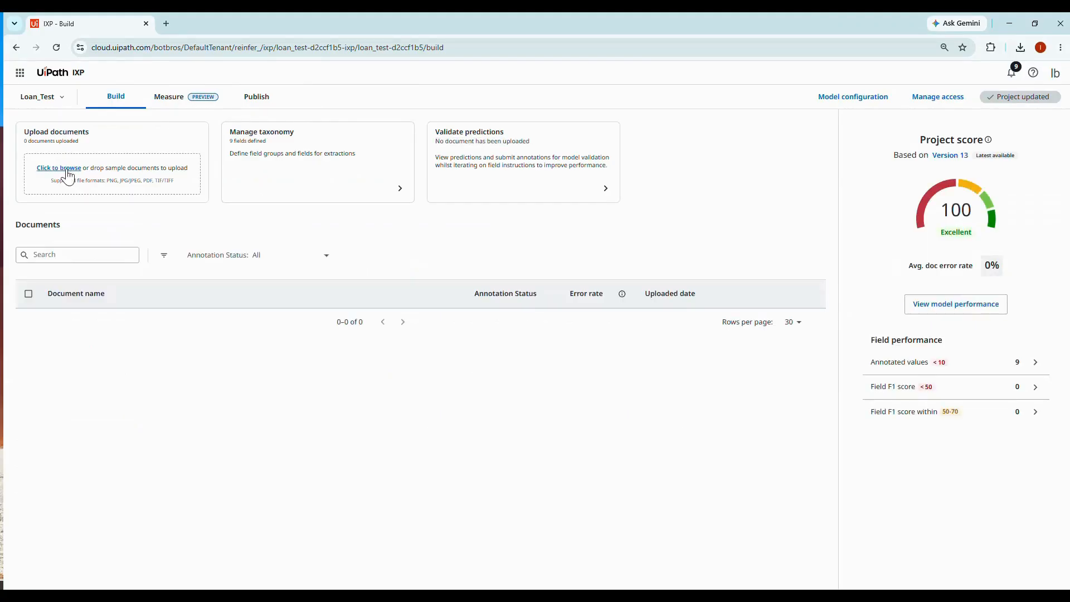
left_click(61, 171)
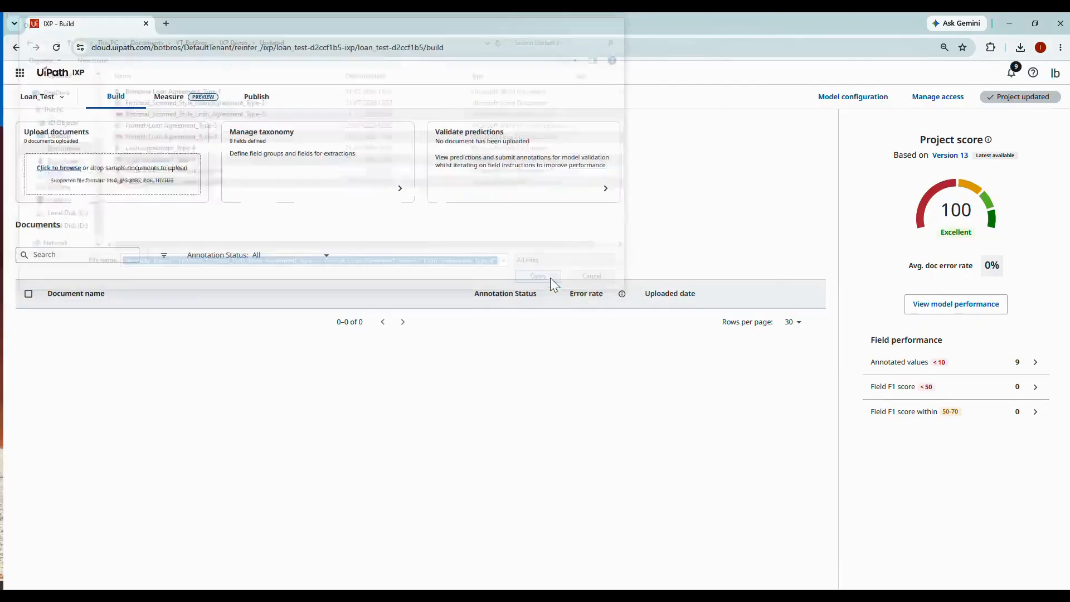
left_click(537, 276)
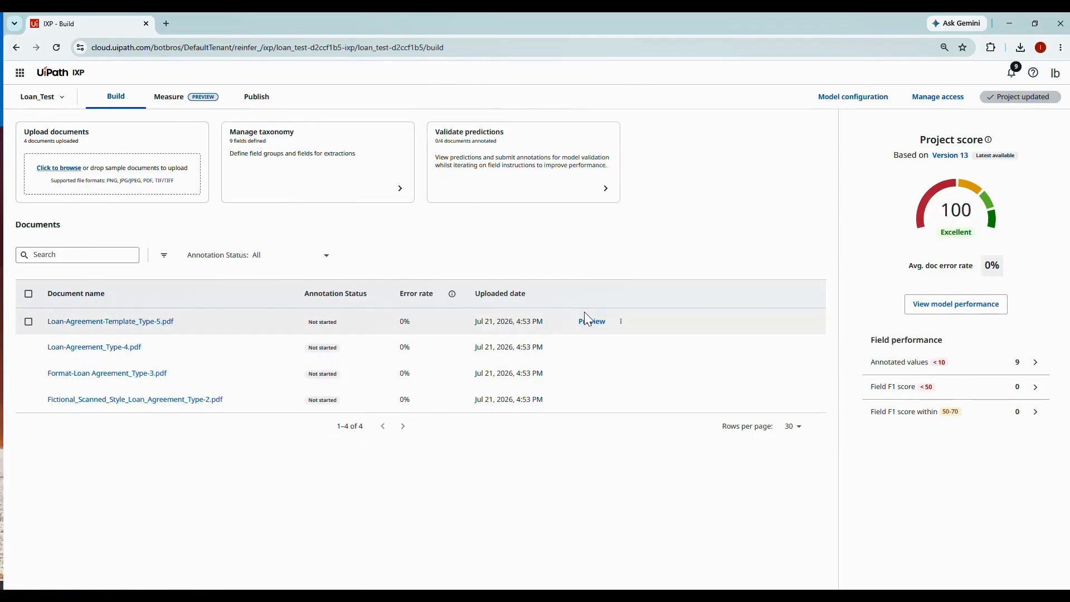
Open Loan-Agreement-Template_Type-5.pdf for validation and expand its Borrowers Details entry
left_click(586, 320)
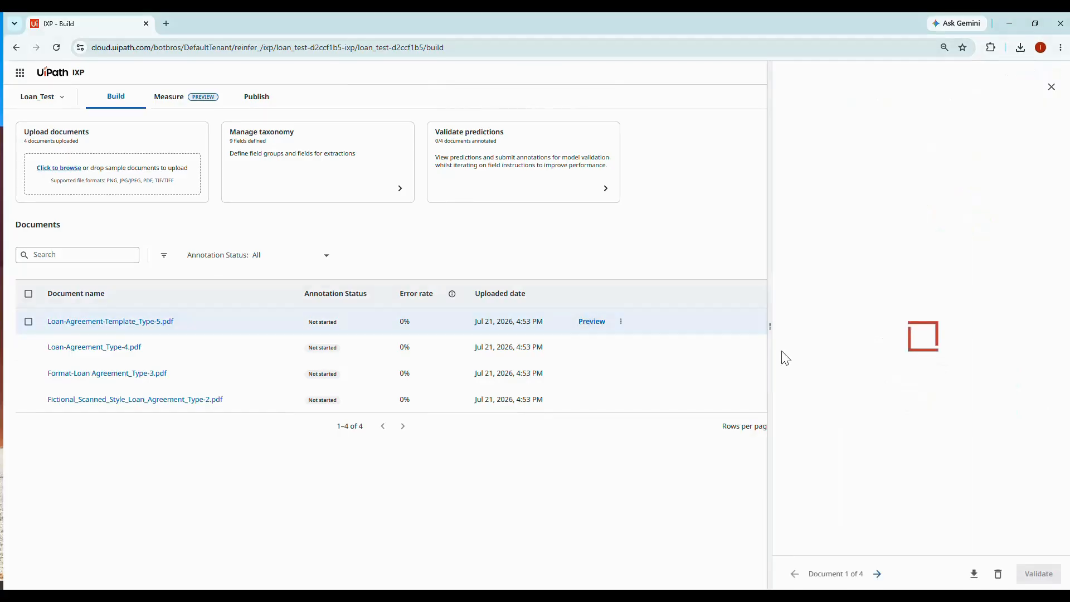
left_click(1038, 574)
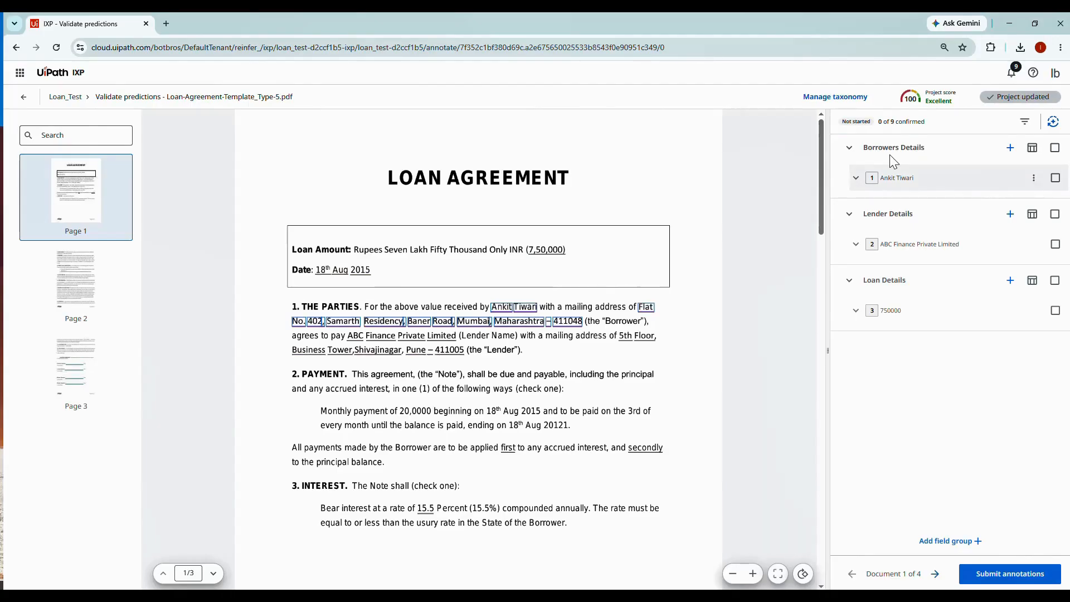
left_click(892, 177)
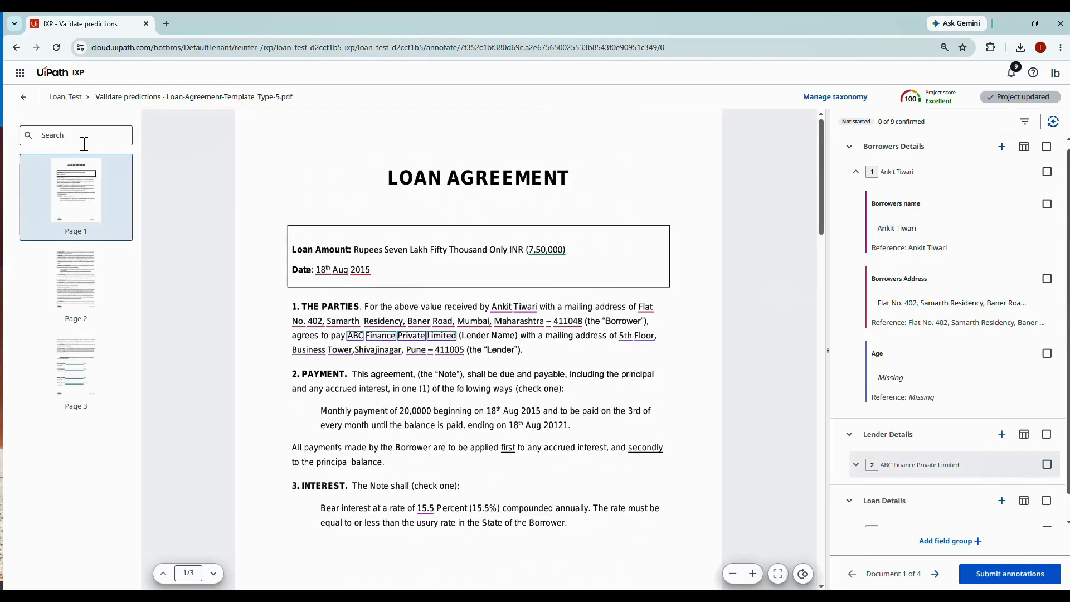
Search the document for "age", clear the search, and confirm the whole Borrowers Details group
left_click(83, 144)
type("age")
key("Return")
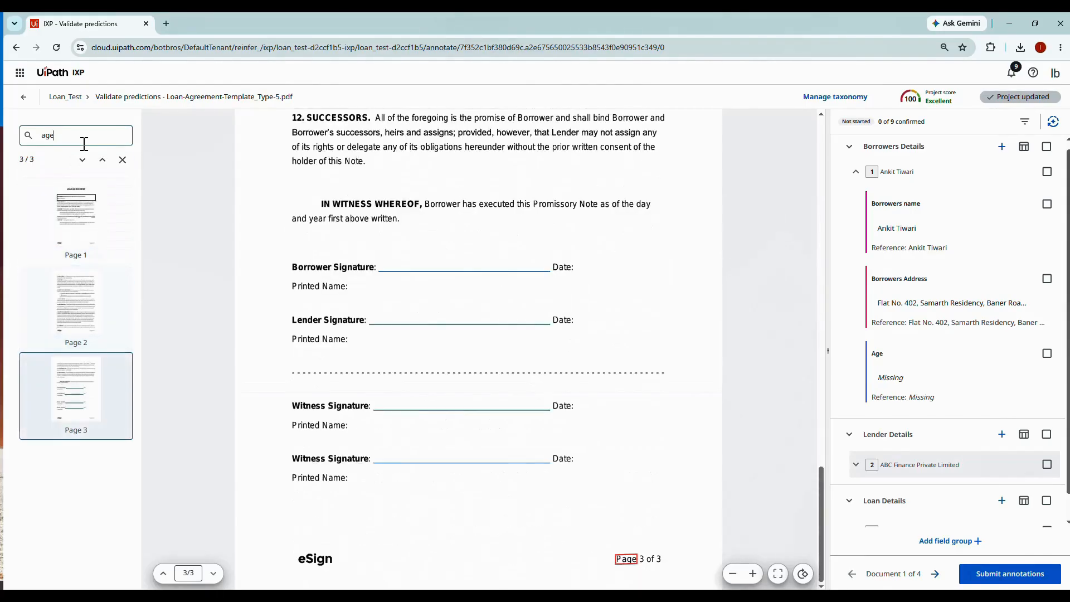
key("Return")
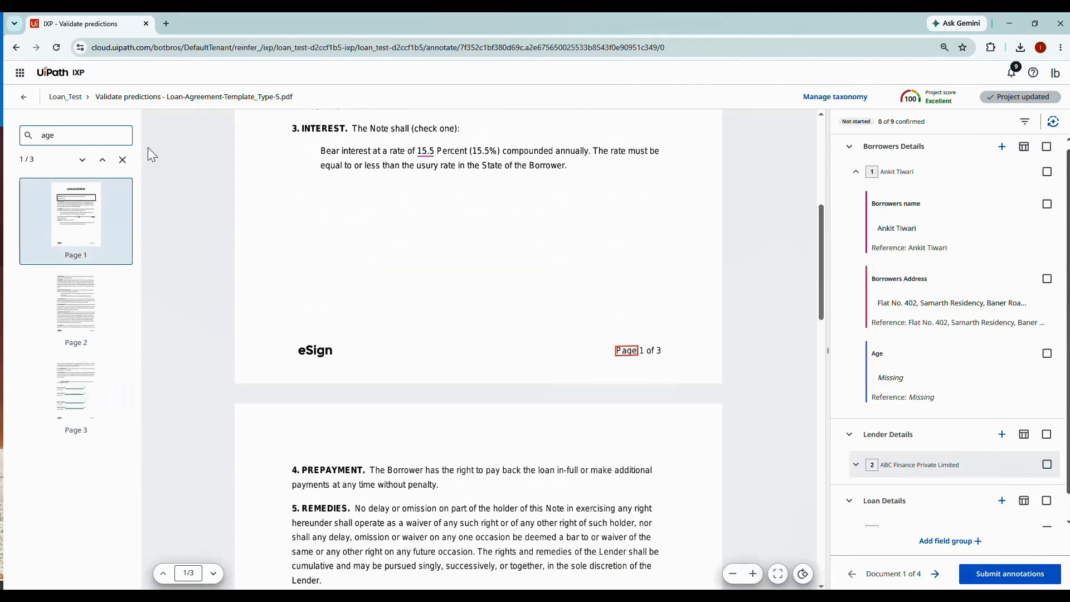
left_click(123, 160)
scroll(379, 292, "up", 2)
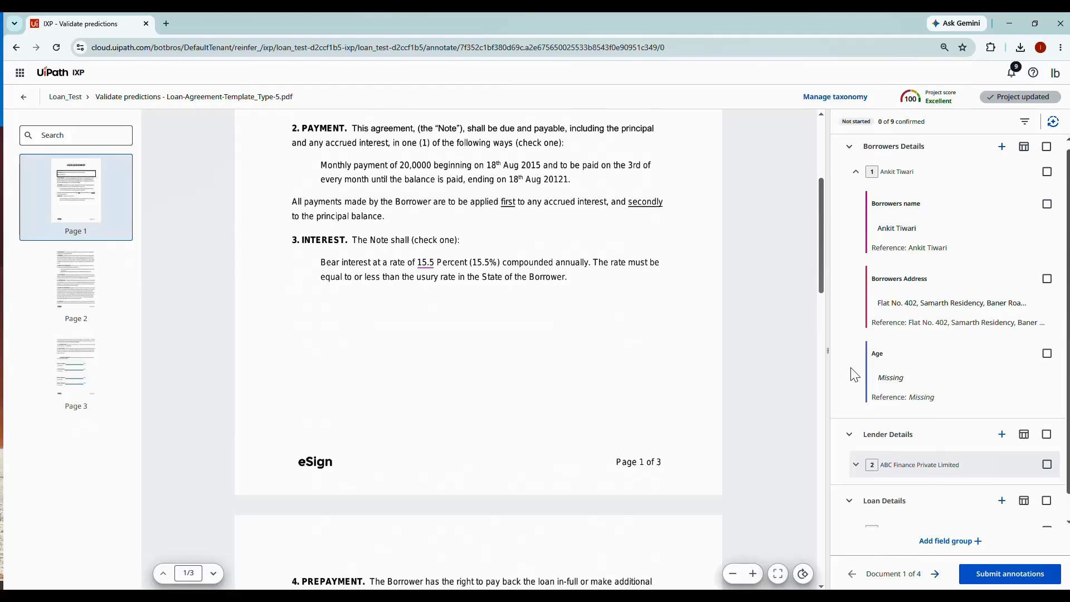
left_click(1047, 147)
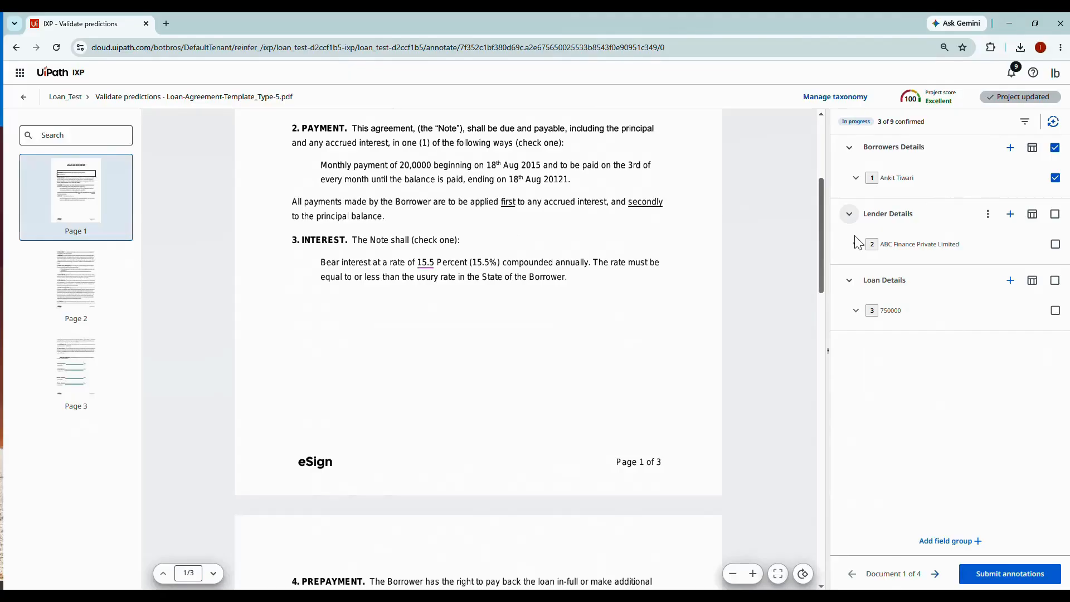
Confirm the Lender Details group, and confirm the Loan Amount and Date of approval in Loan Details
left_click(856, 243)
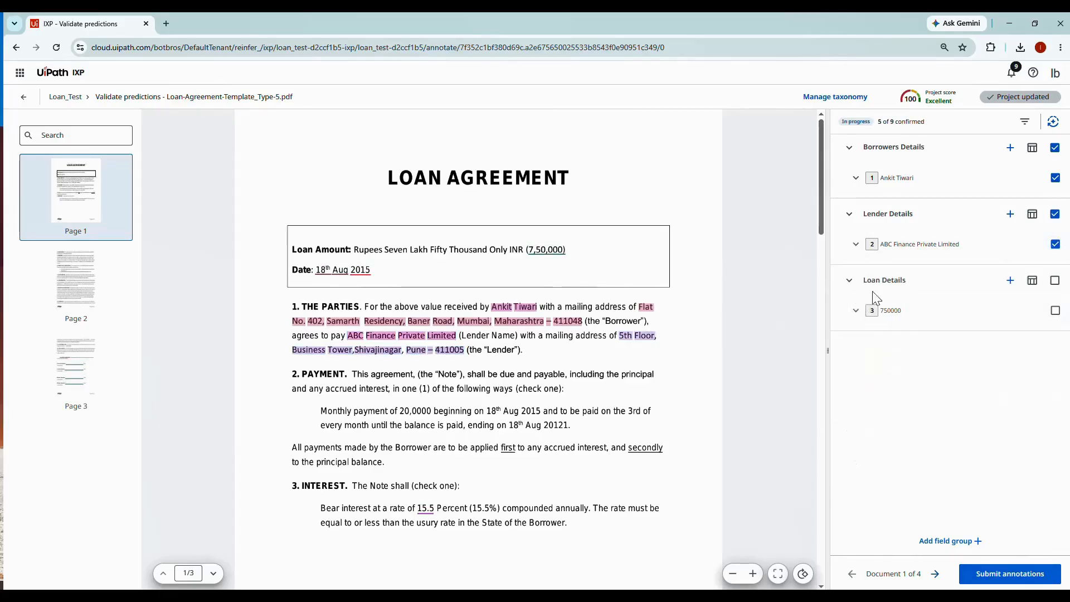
left_click(878, 311)
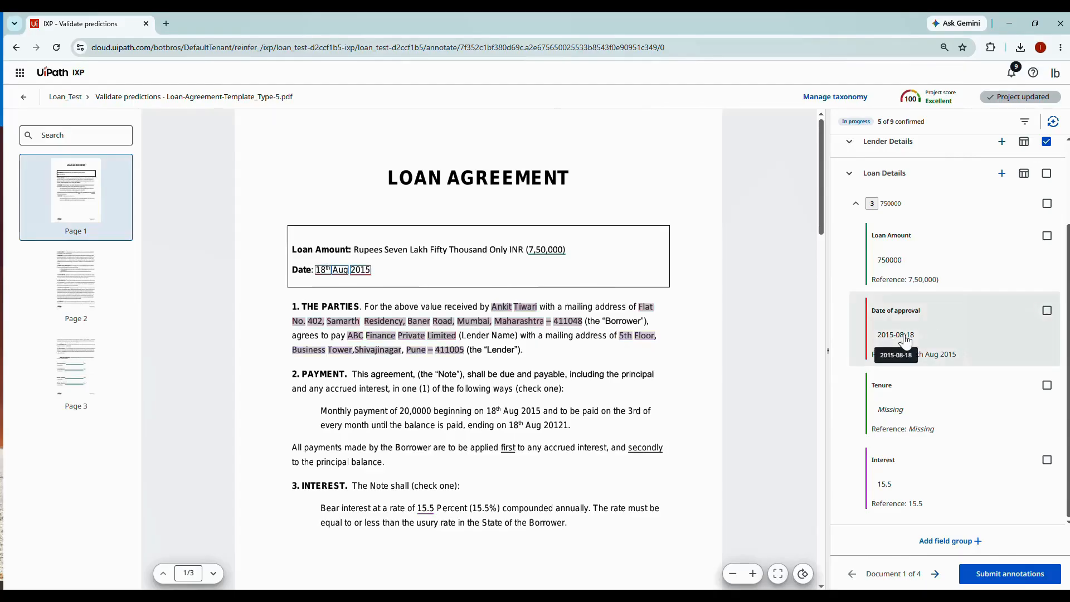
mouse_move(910, 348)
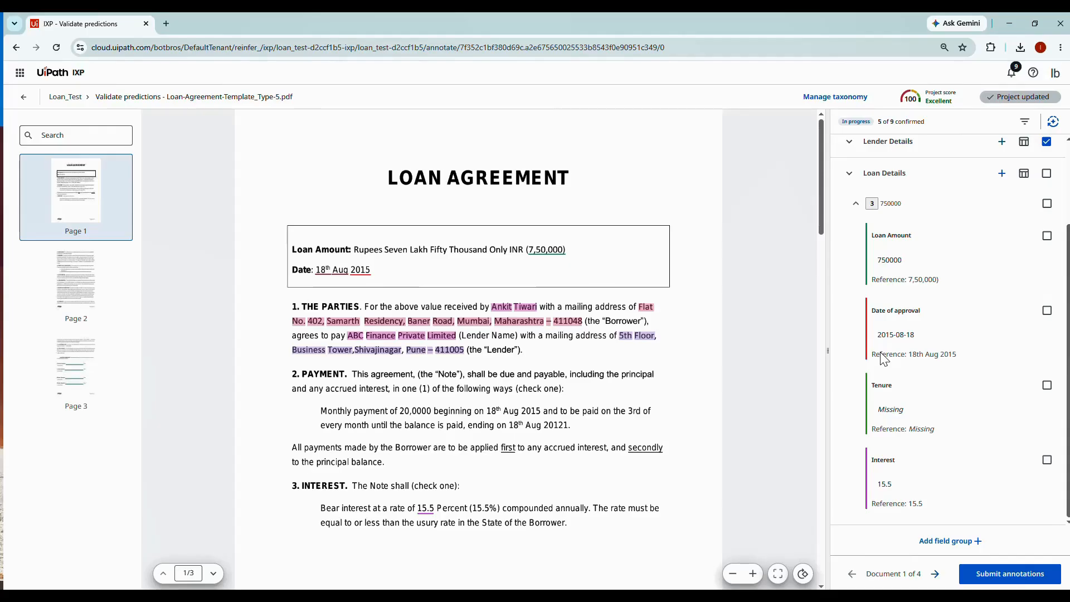
left_click(1047, 235)
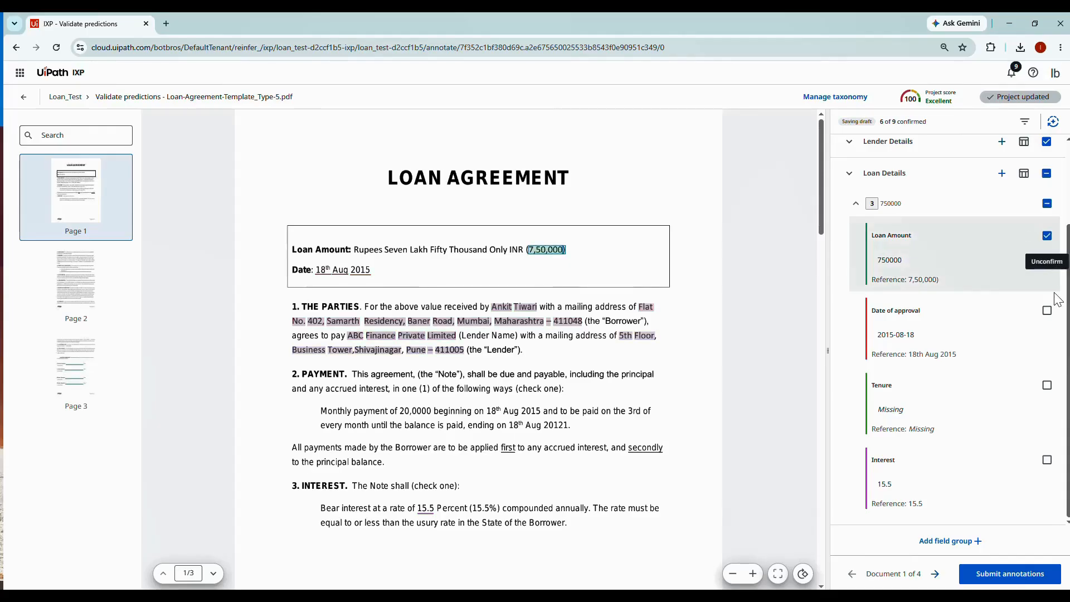
left_click(1047, 310)
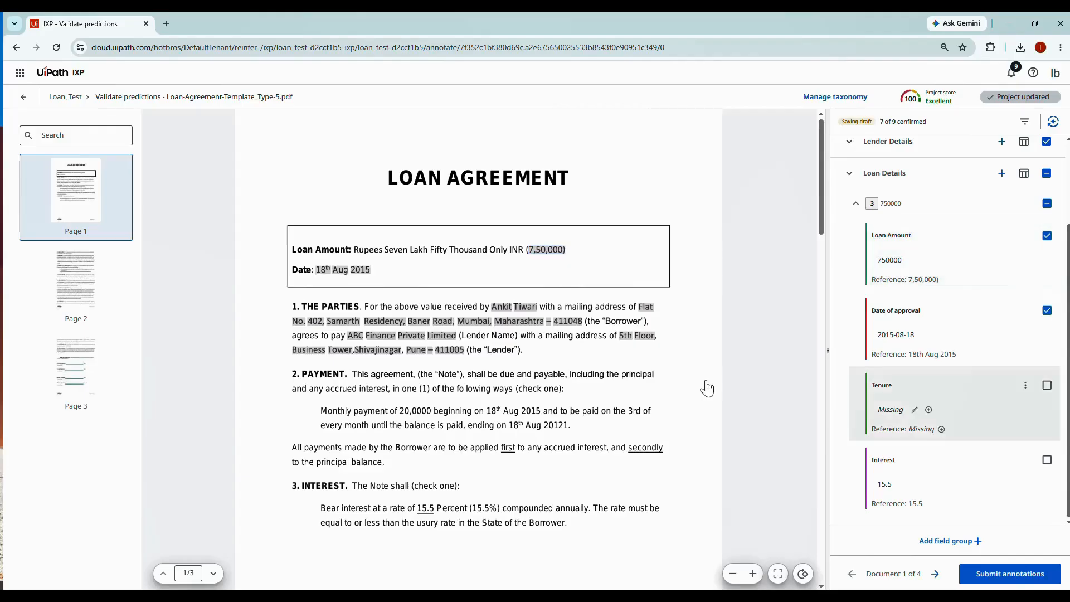
Search the document for "tenure" and mark the Tenure field as missing
left_click(79, 139)
type("tenure")
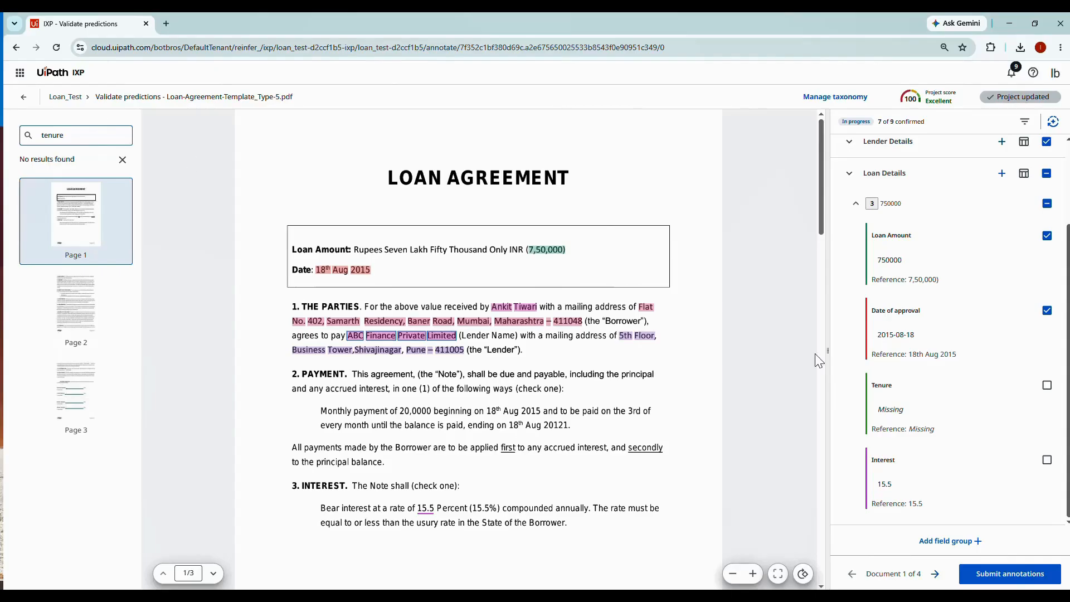
left_click(965, 411)
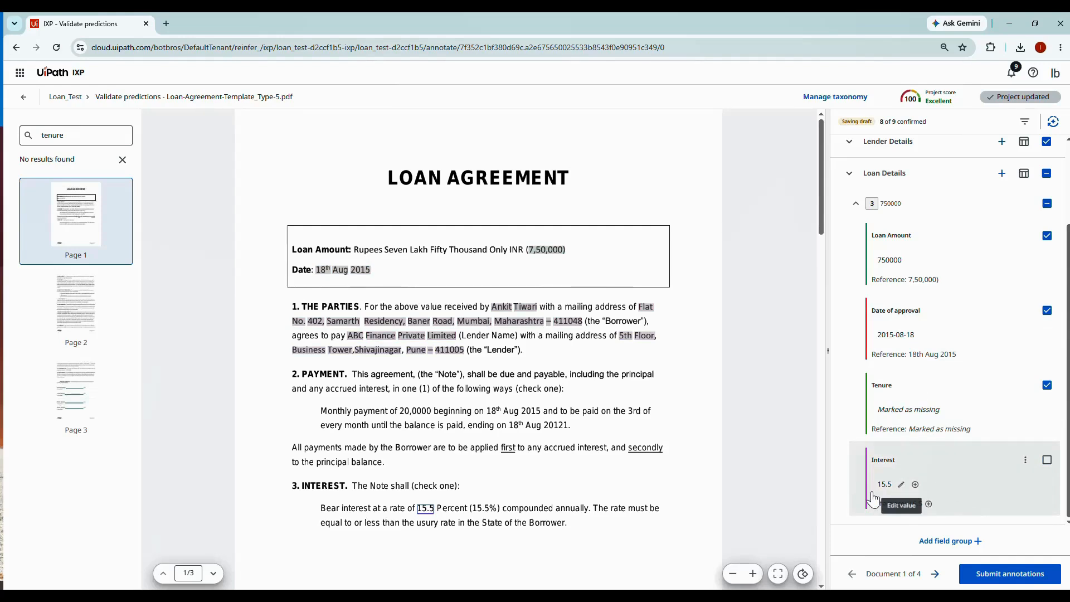
Confirm the Interest value and submit the annotations for Loan-Agreement-Template_Type-5.pdf
scroll(817, 464, "down", 3)
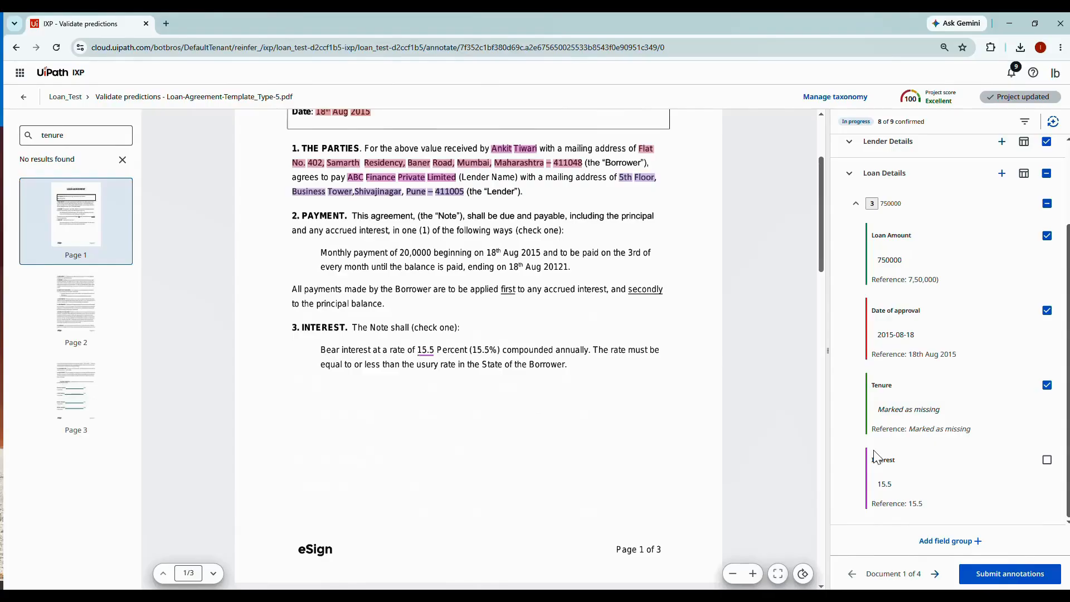
left_click(1047, 460)
left_click(1010, 574)
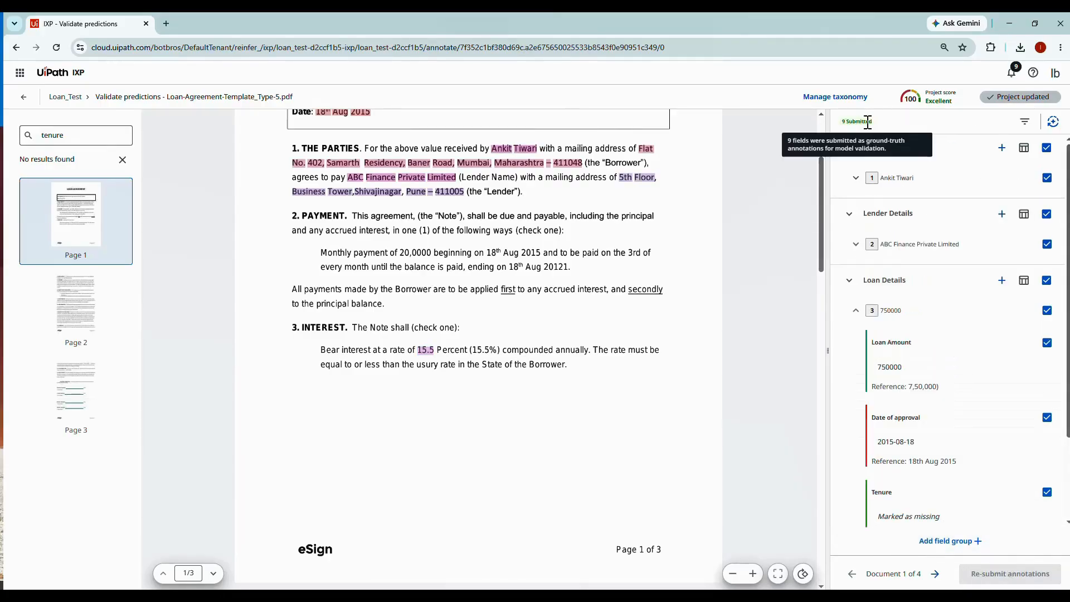
Return to the Loan_Test build page and check the annotation status of Loan-Agreement-Template_Type-5.pdf
left_click(64, 97)
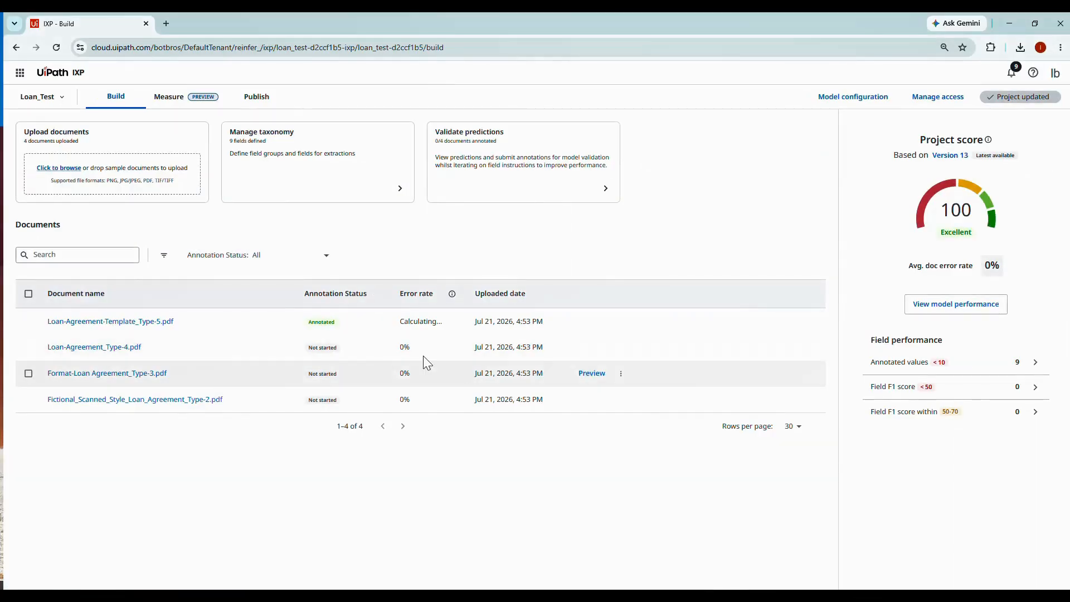
left_click_drag(306, 316, 460, 352)
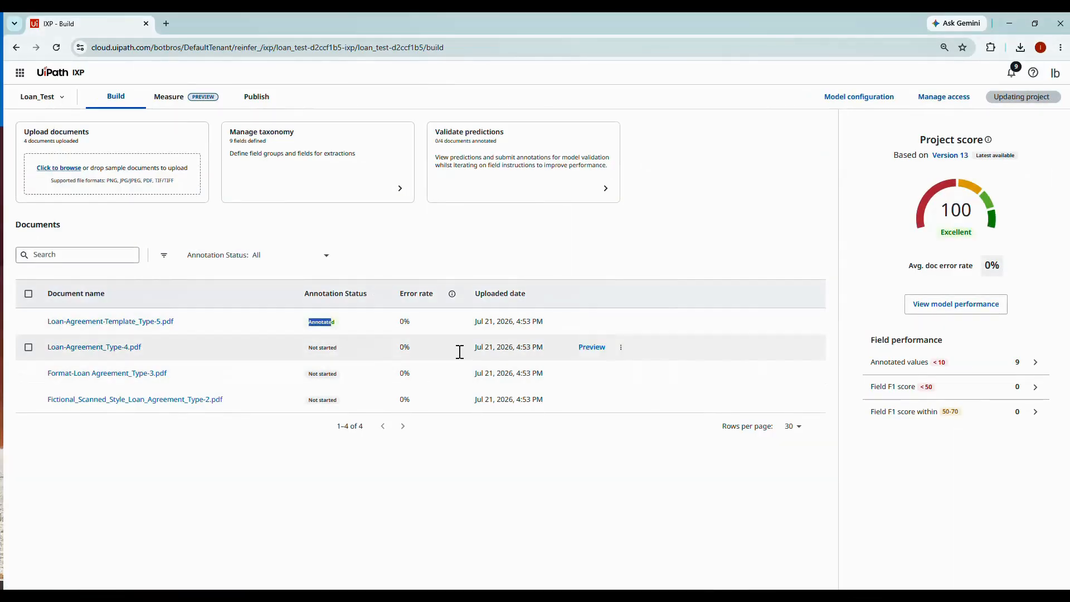
left_click(583, 463)
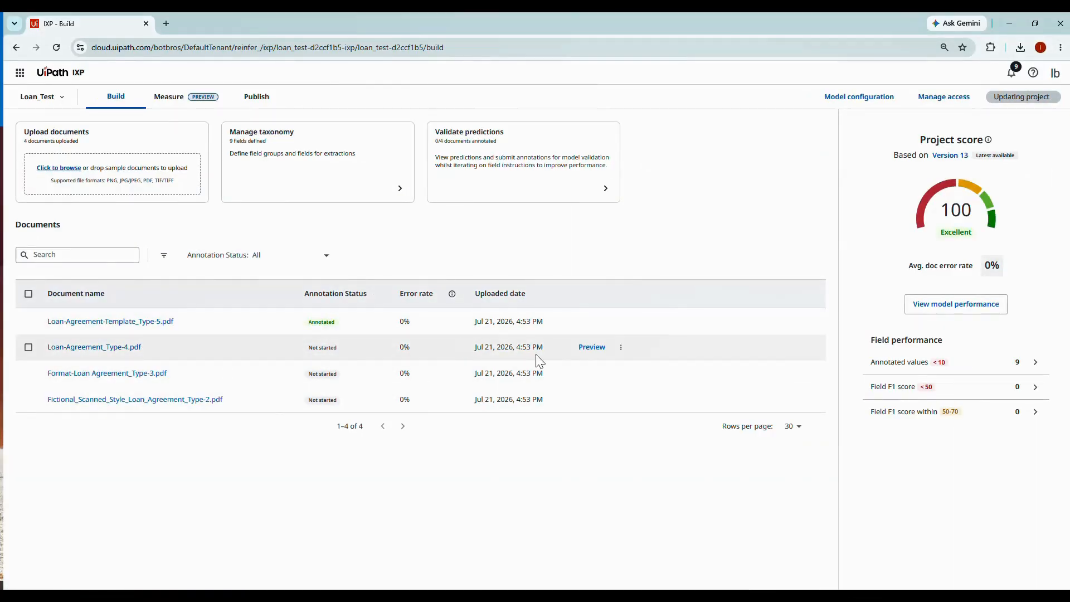
Open Loan-Agreement_Type-4.pdf for validation and confirm its Borrowers Details, searching for "age" before marking Age as missing
left_click(592, 347)
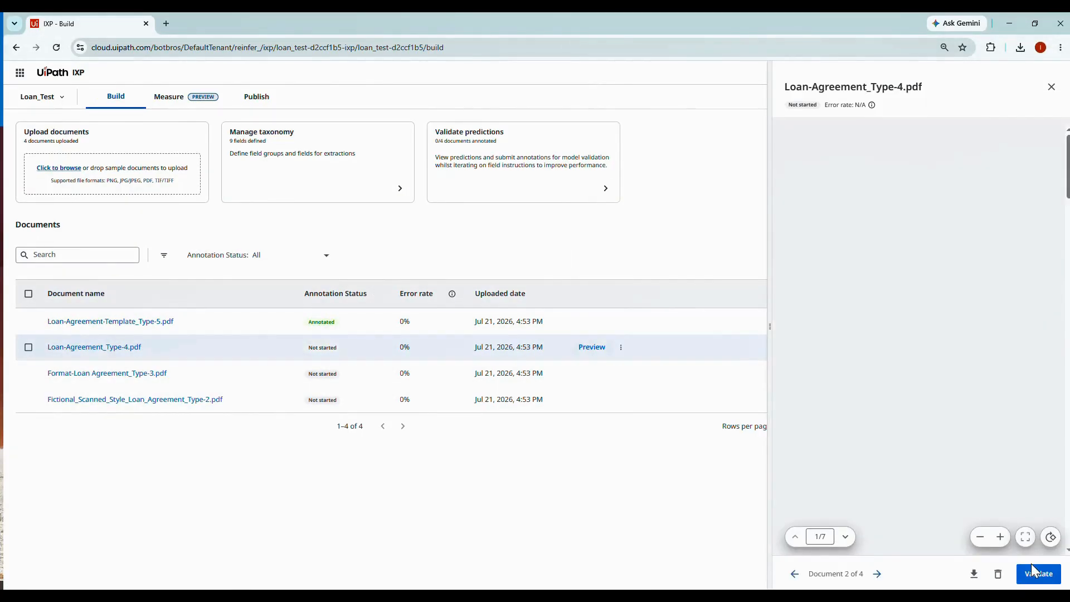
left_click(1037, 573)
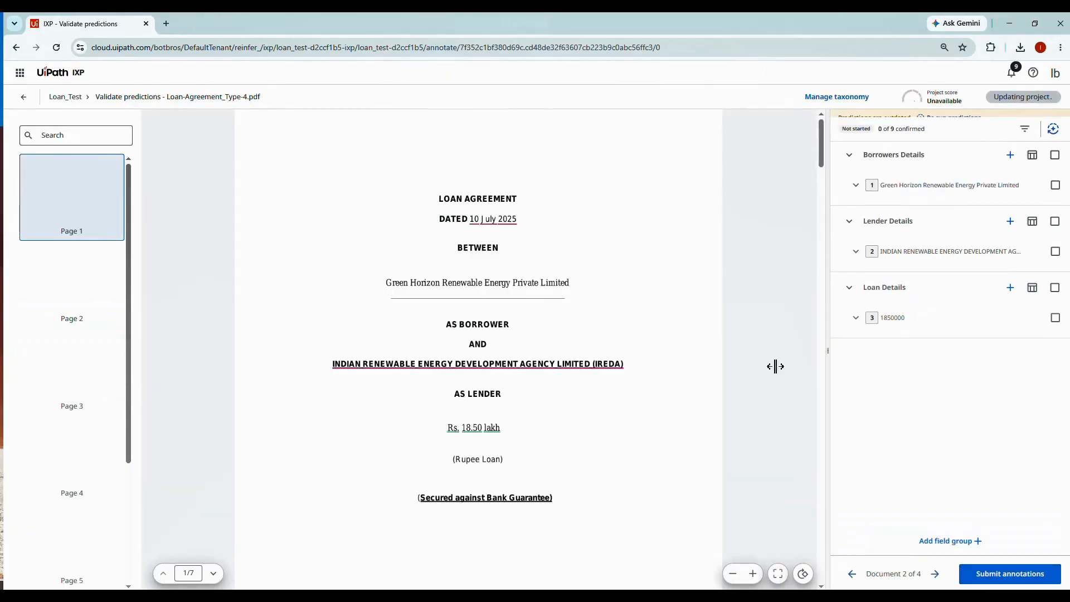
left_click(899, 191)
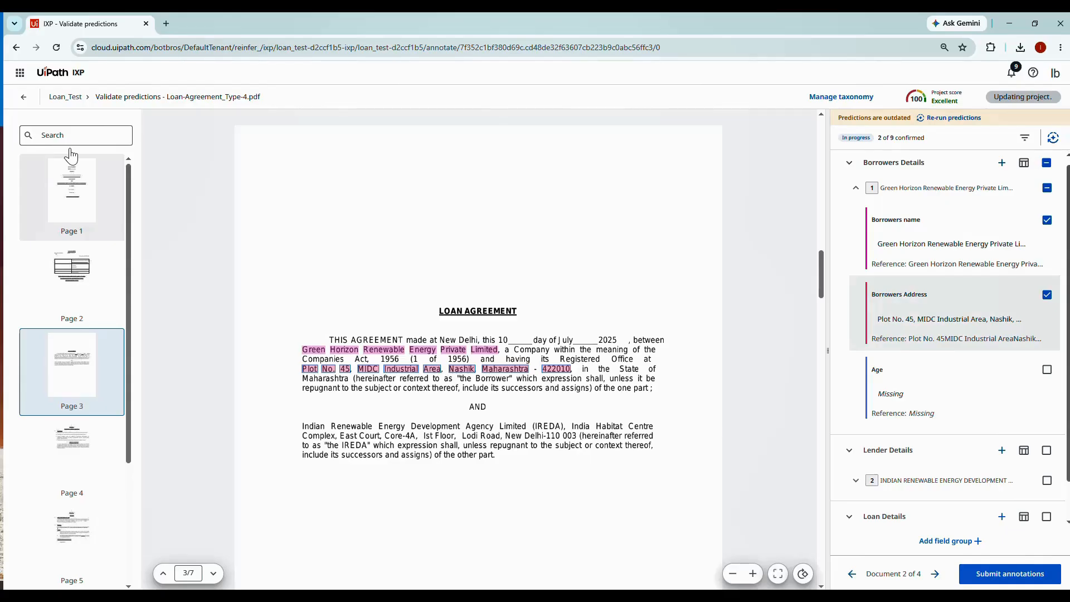
type("age")
left_click(1047, 369)
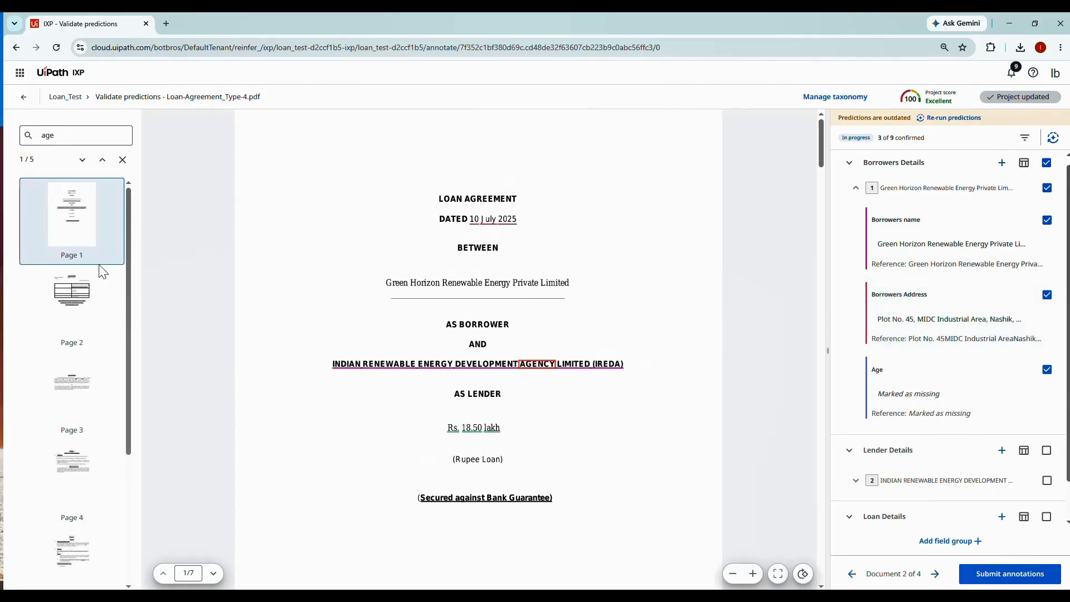
Compare the borrower references on pages 1 and 3, and reassign the Borrowers name reference to "Green Horizon Renewable Energy Private Limited" on page 1
left_click(72, 388)
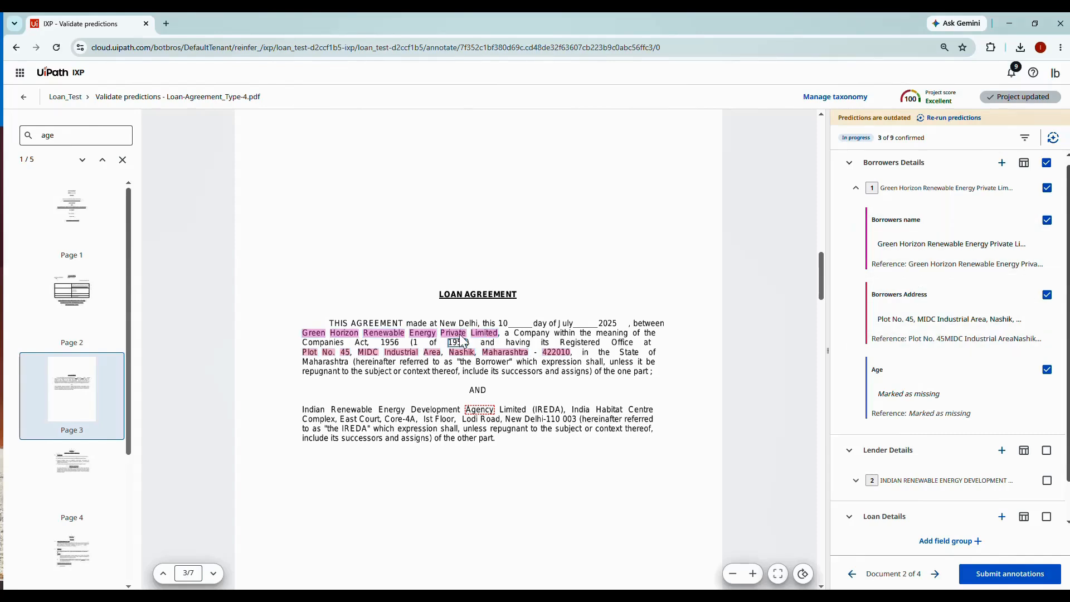
left_click(72, 215)
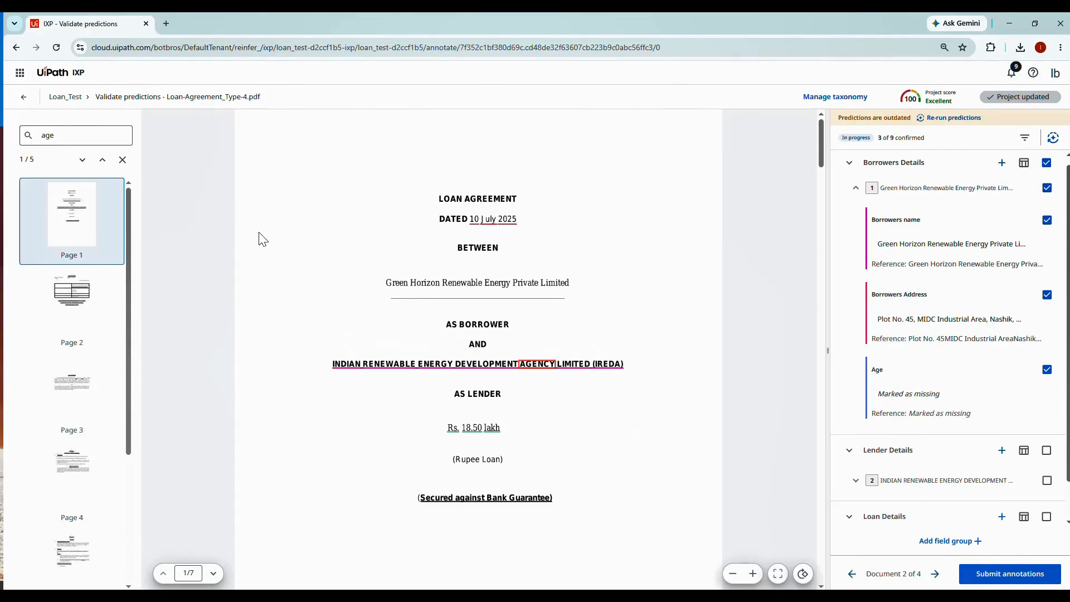
left_click(900, 323)
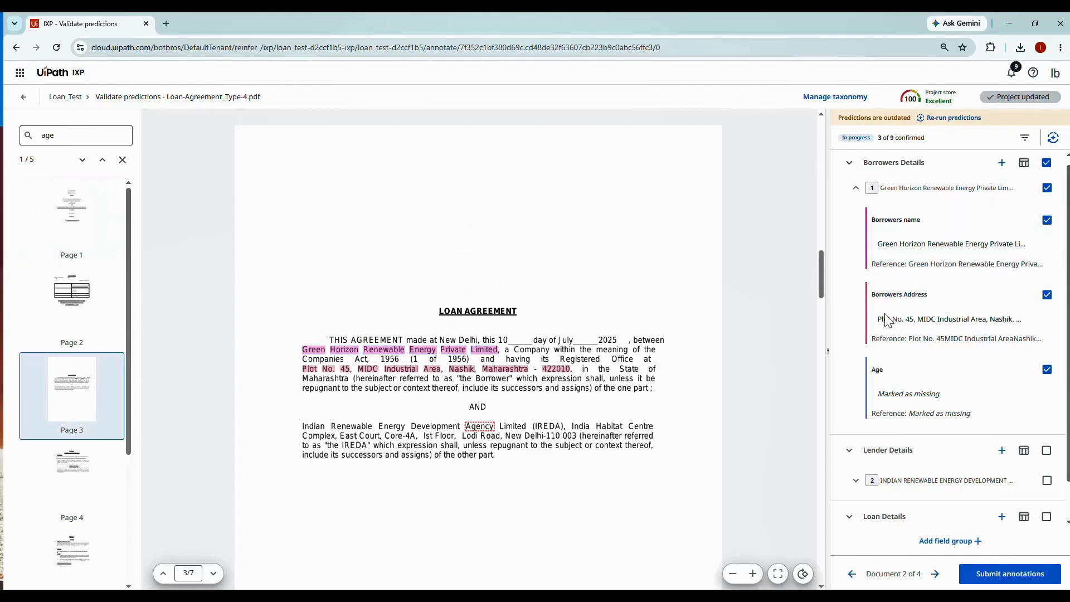
left_click(888, 261)
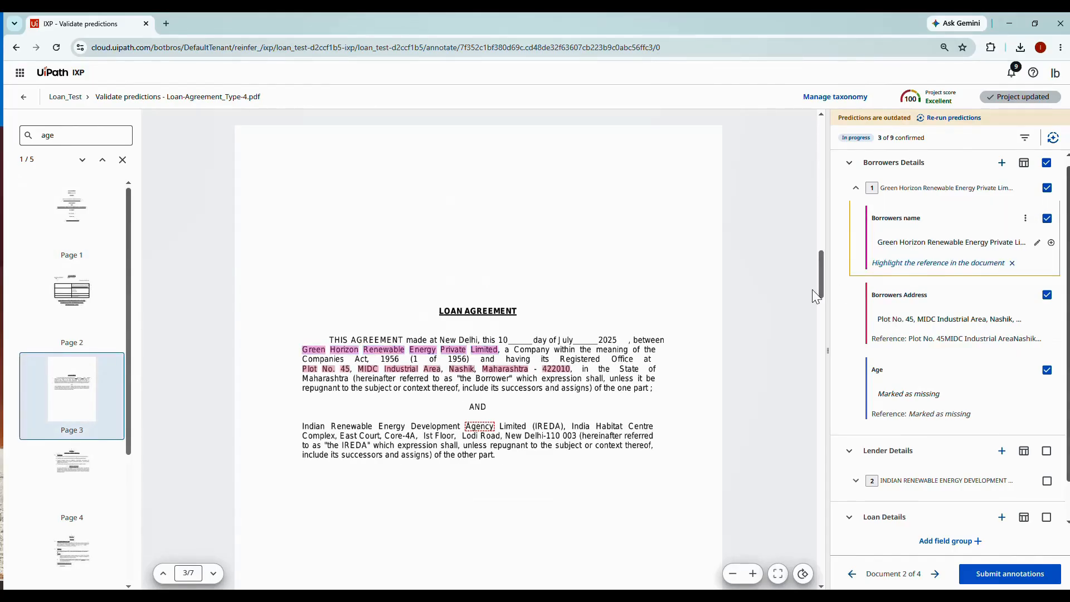
left_click(90, 227)
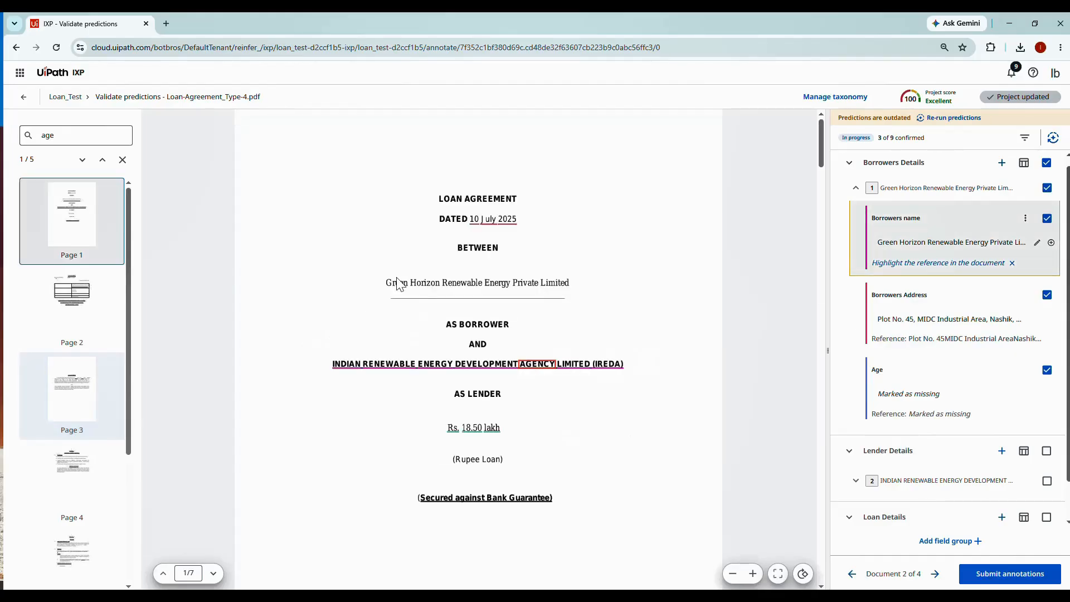
left_click_drag(388, 283, 569, 284)
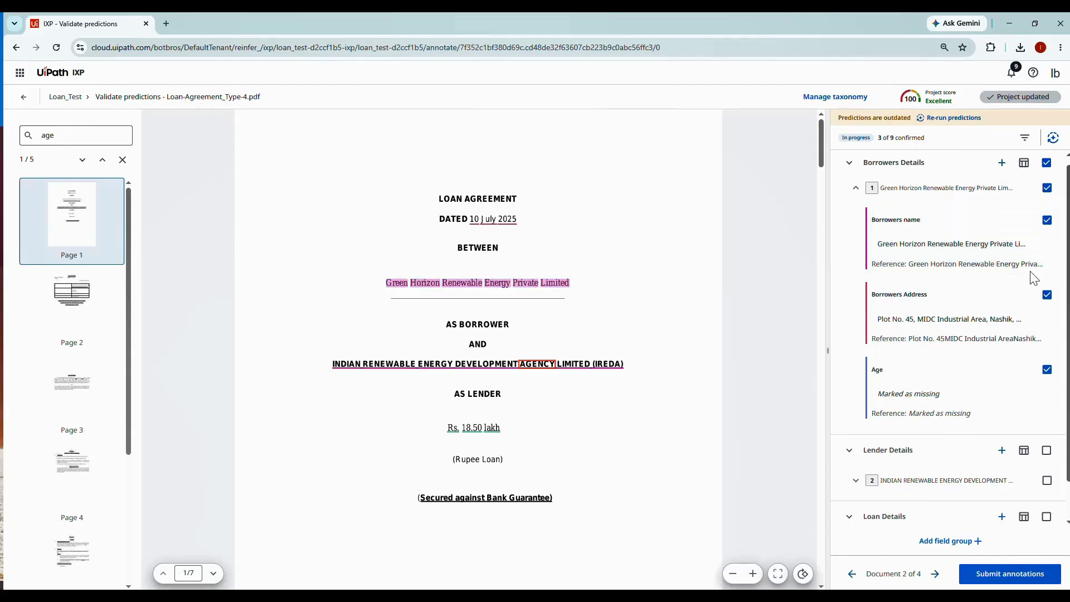
Check the Lender Name and Lender Address references on pages 1 and 2, and confirm the Lender Details of Loan-Agreement_Type-4.pdf
scroll(839, 401, "down", 1)
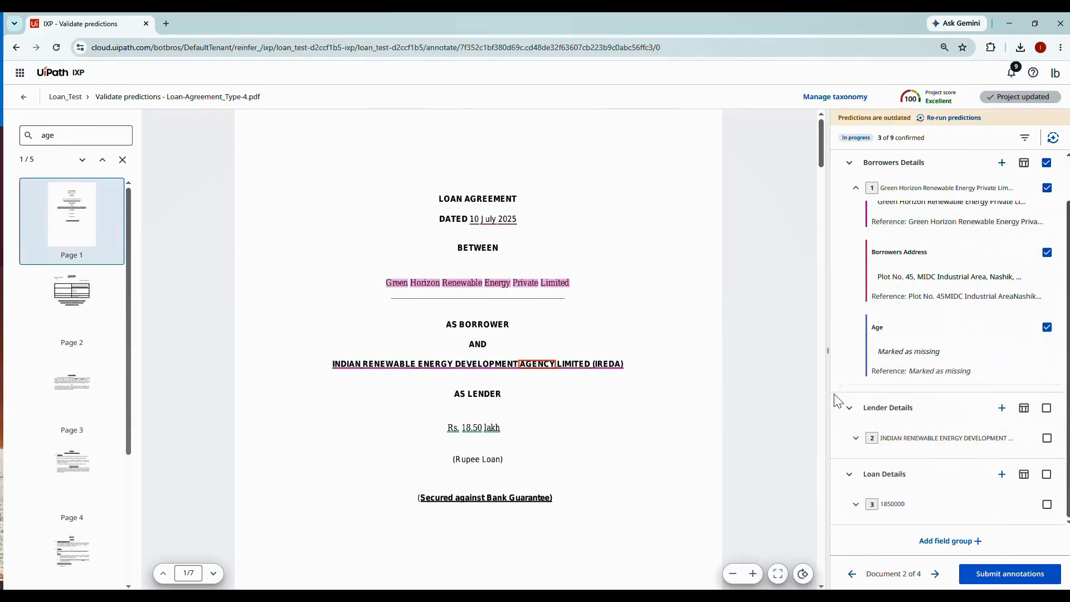
left_click(855, 439)
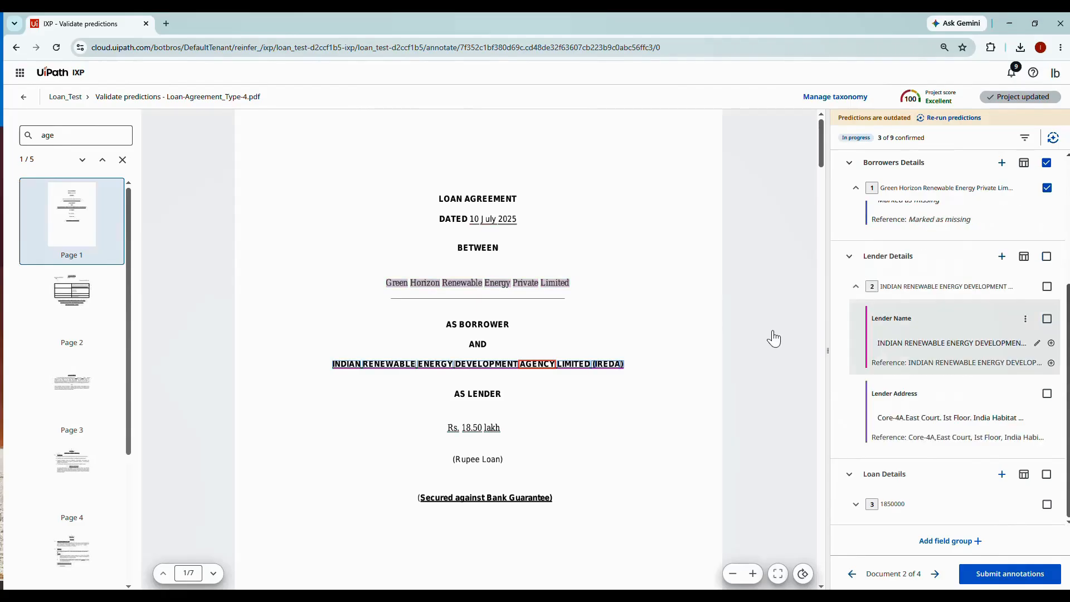
left_click(886, 398)
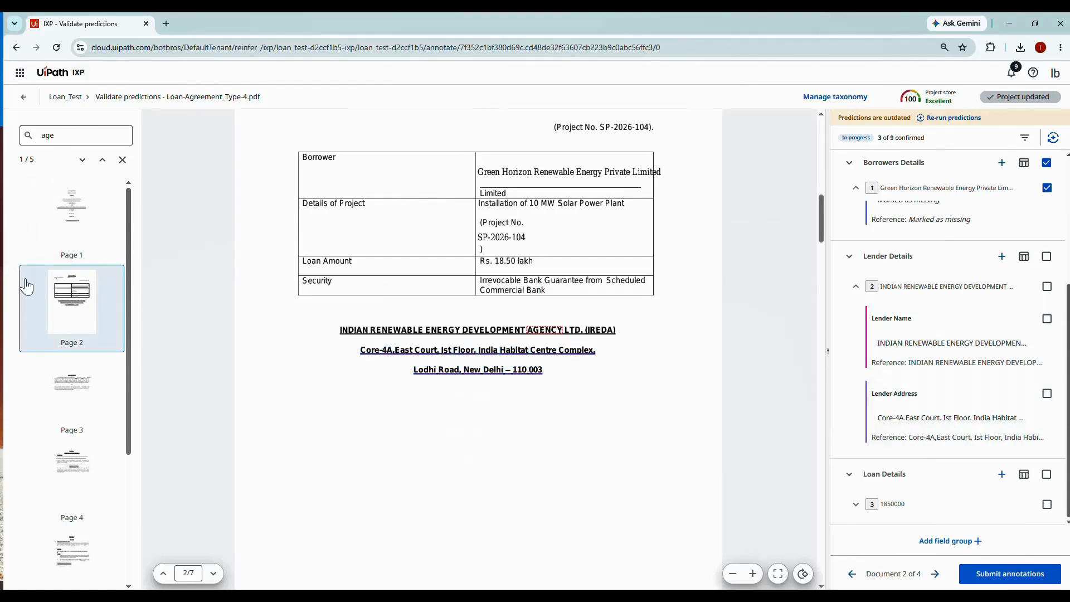
left_click(52, 235)
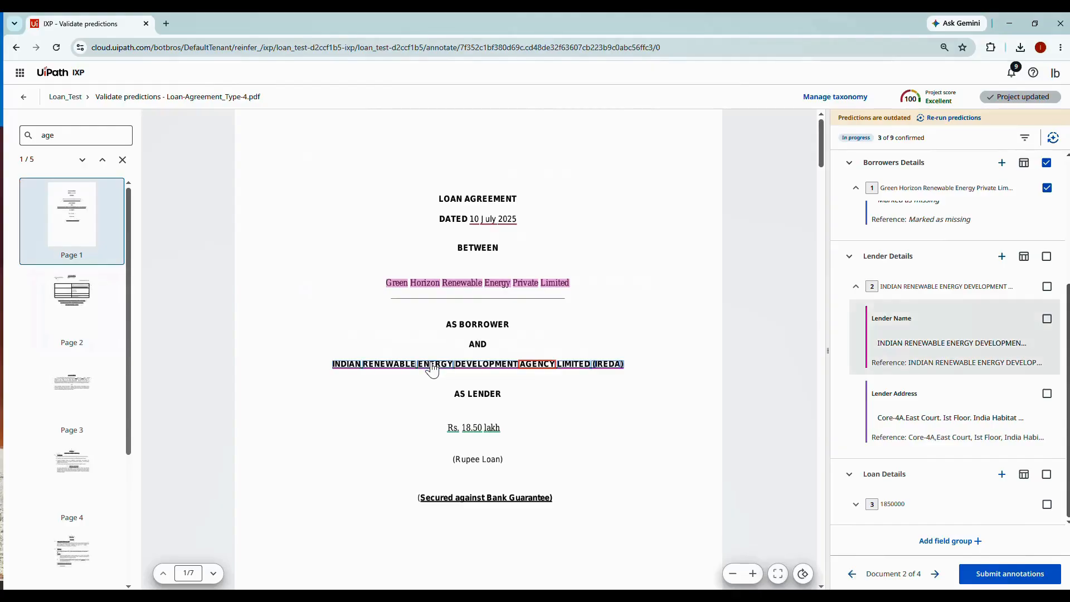
left_click(106, 294)
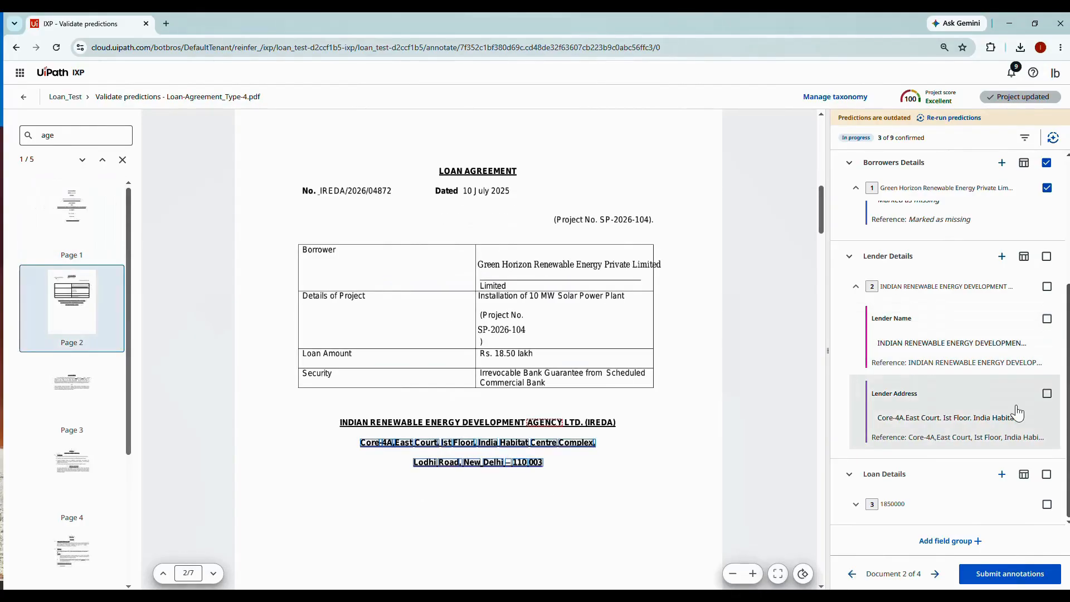
left_click(1047, 287)
Confirm the Loan Amount, Date of approval and Interest with Tenure marked as missing, and submit the annotations for Loan-Agreement_Type-4.pdf
left_click(856, 504)
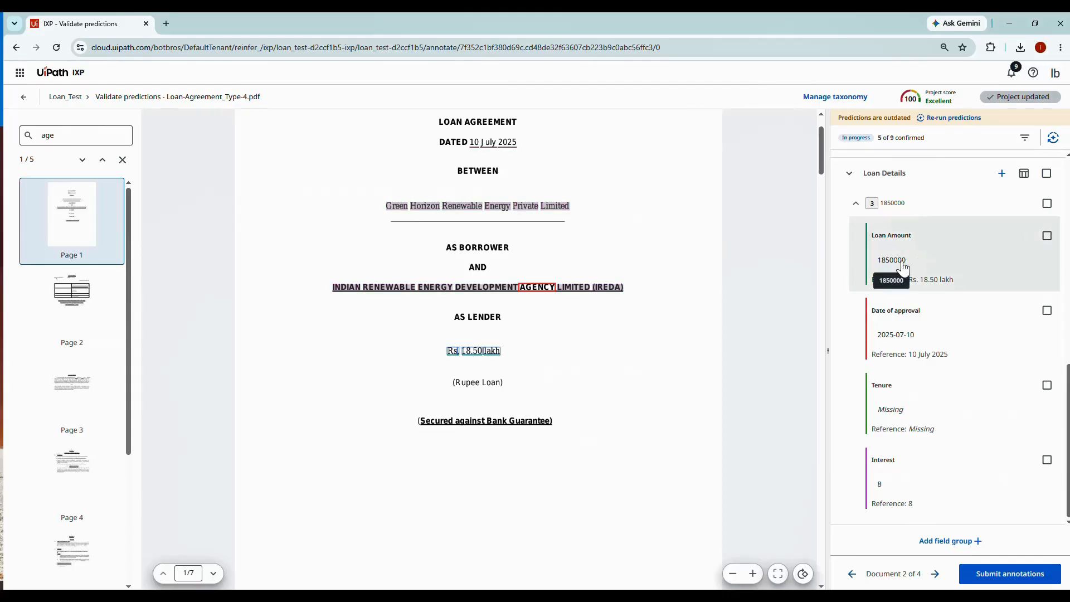
left_click(881, 266)
key("Return")
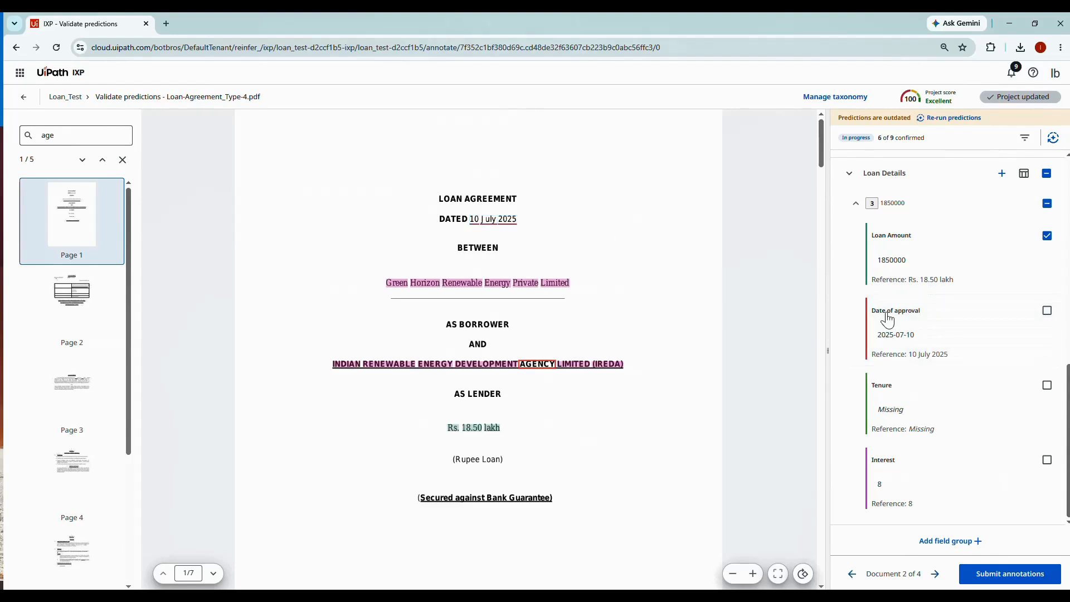
left_click(1047, 311)
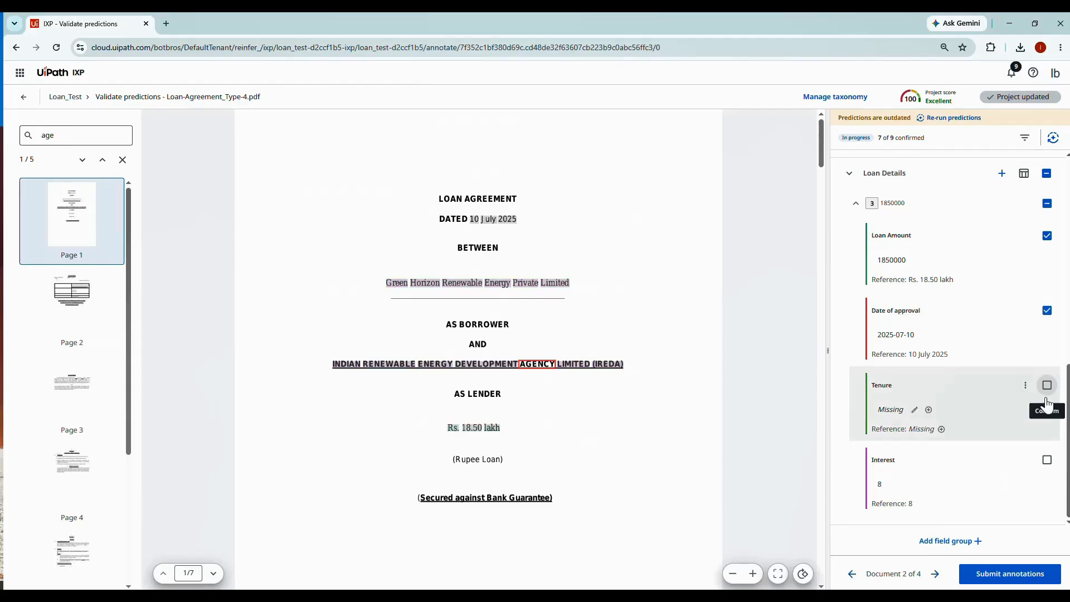
left_click(1047, 385)
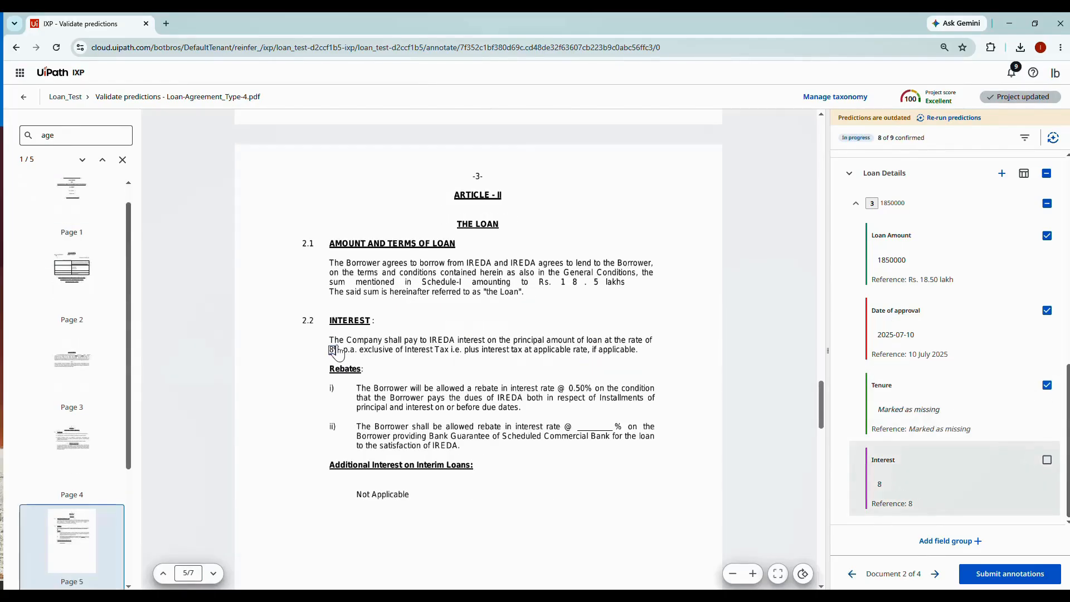
left_click(1047, 460)
left_click(1004, 574)
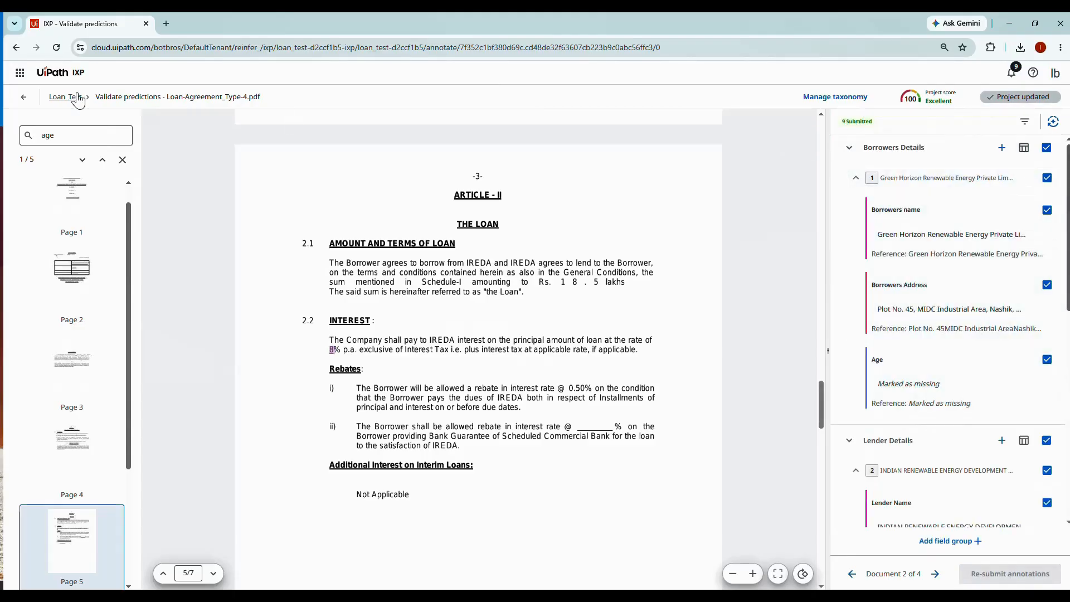
Open Format-Loan Agreement_Type-3.pdf for validation from the Loan_Test build page and confirm all its Borrowers Details
left_click(58, 98)
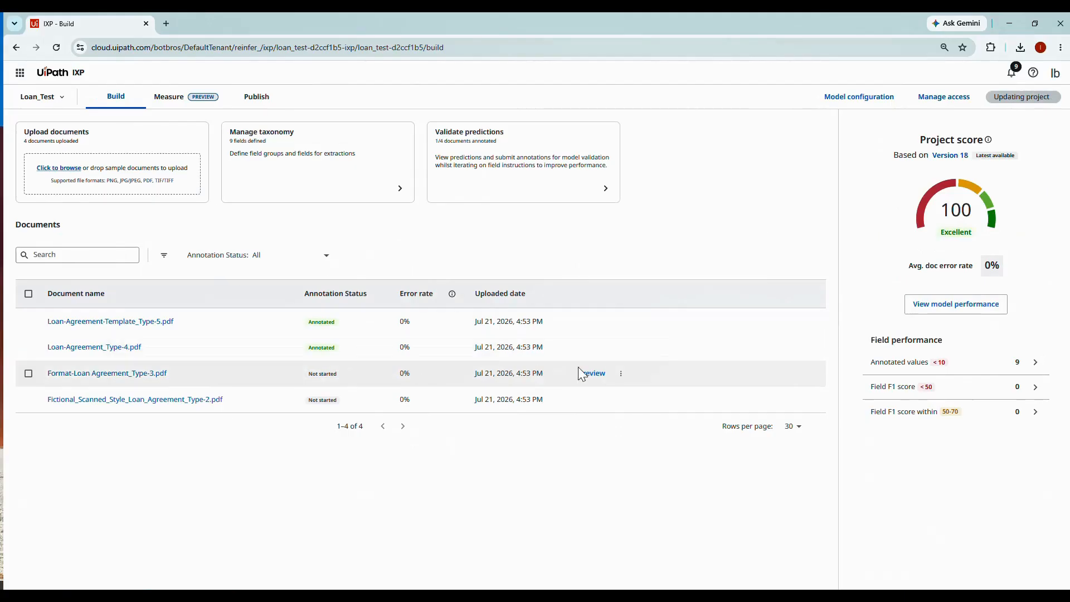
left_click(586, 373)
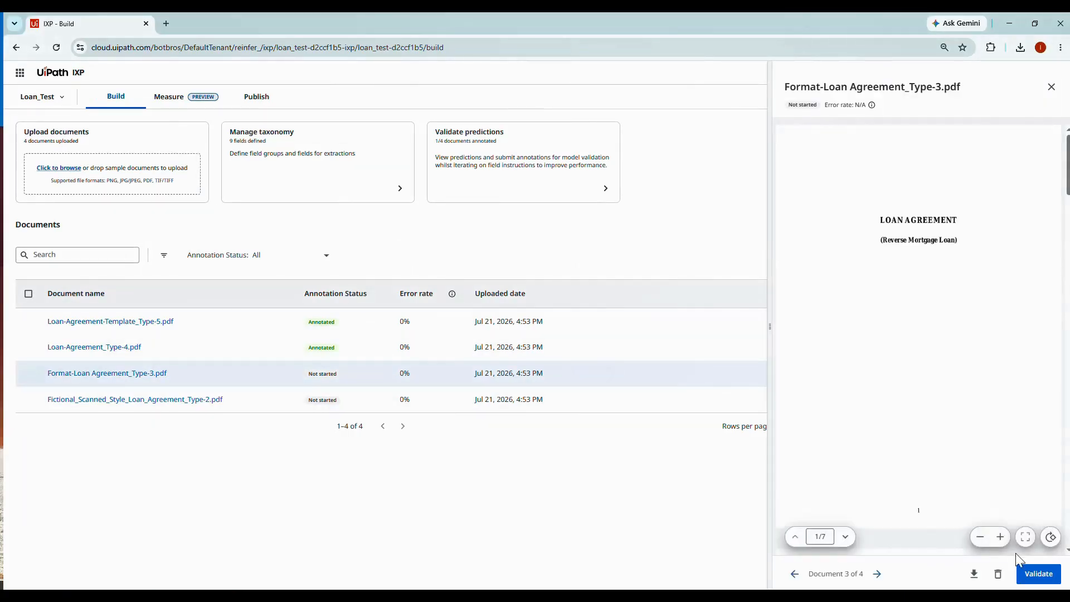
left_click(1037, 574)
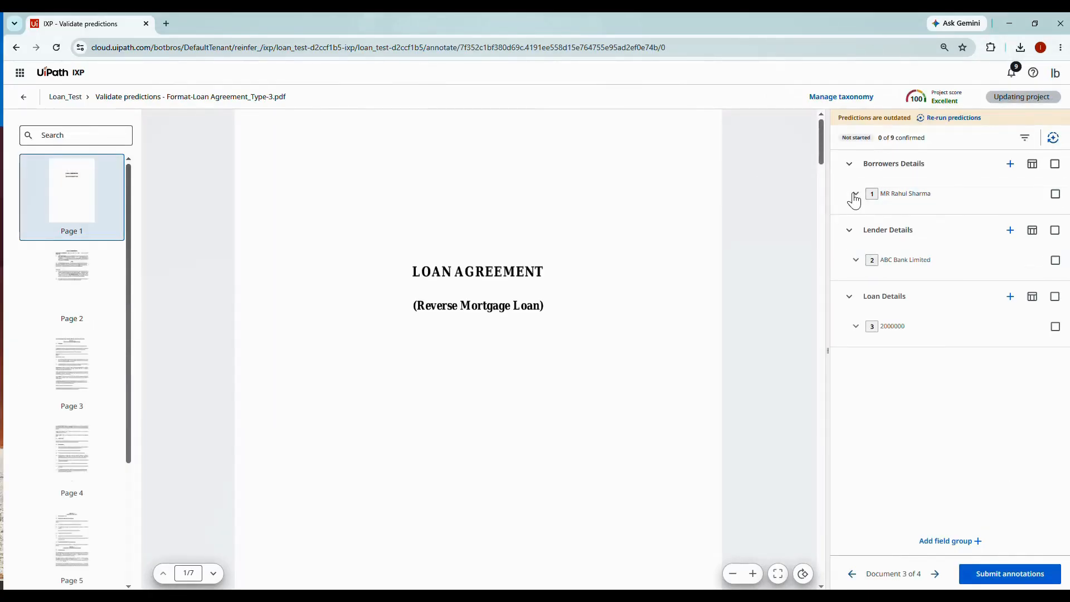
left_click(856, 195)
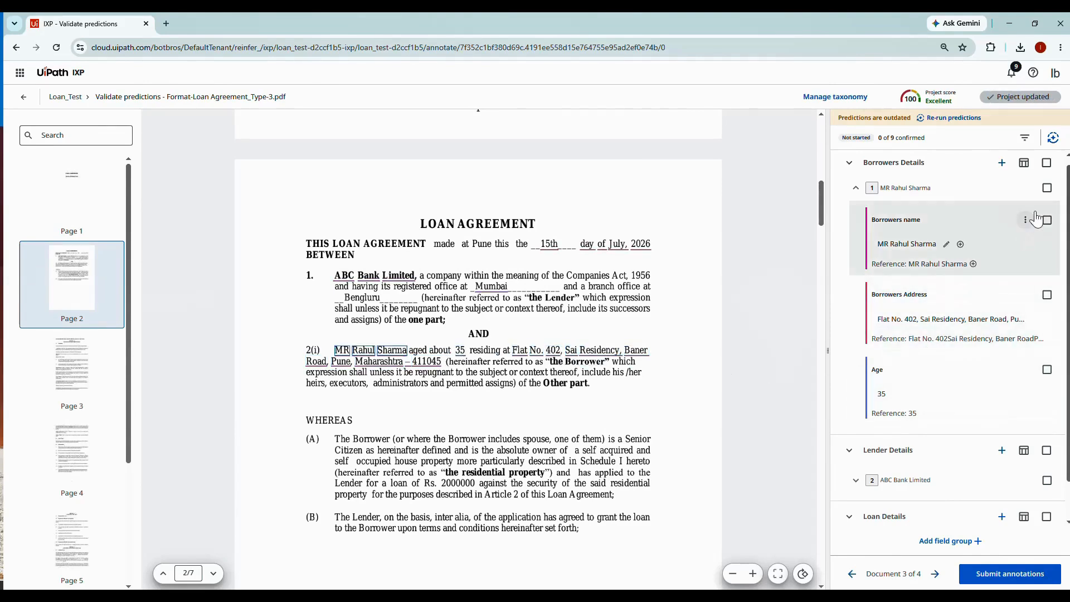
left_click(1047, 163)
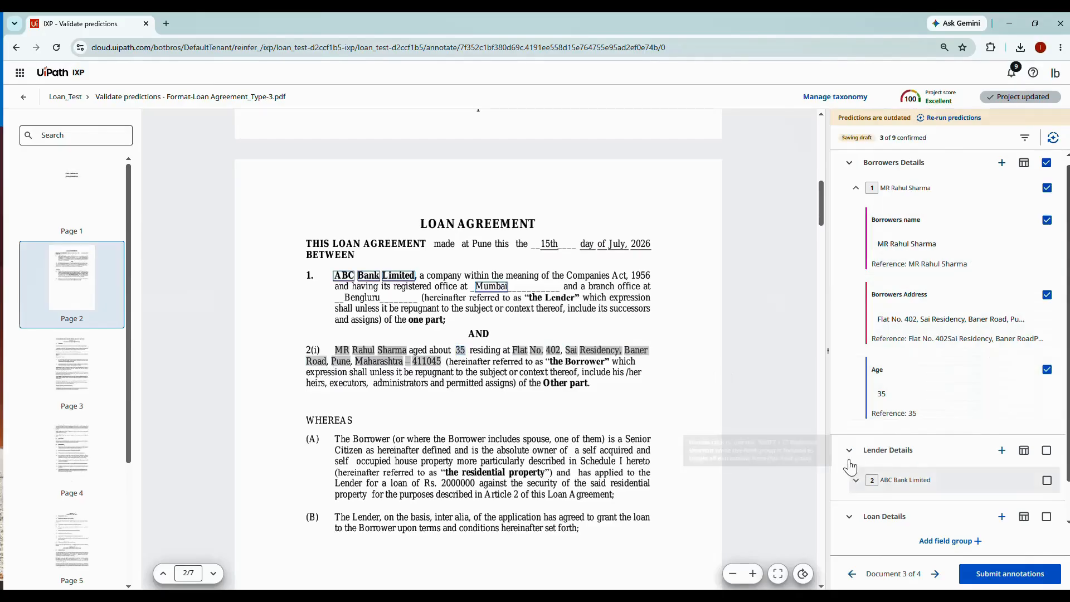
Check the Lender Name and Lender Address against page 2 and confirm the Lender Details of Format-Loan Agreement_Type-3.pdf
left_click(850, 464)
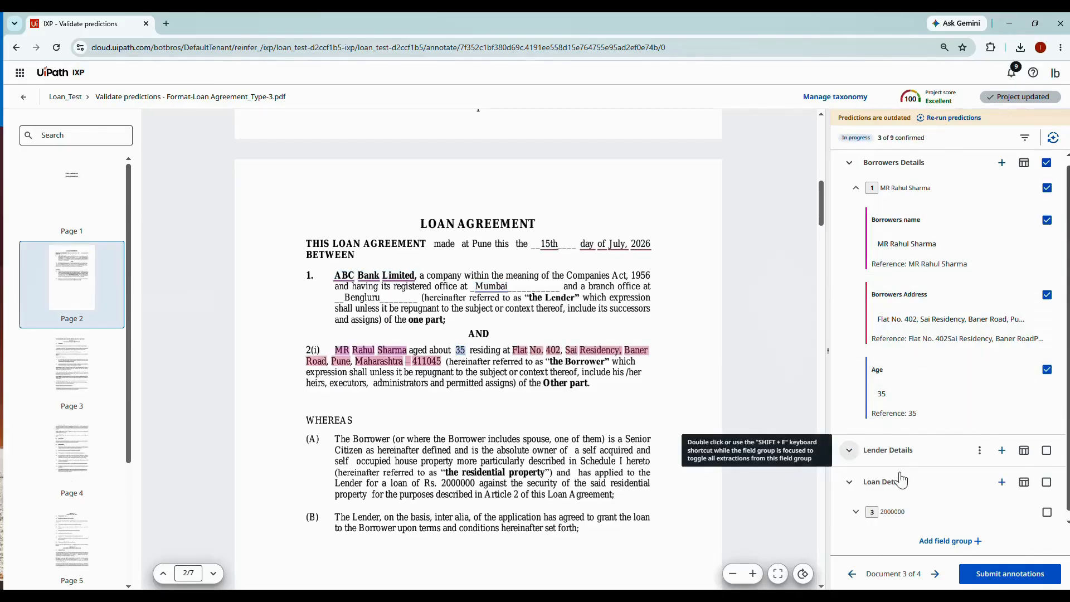
left_click(849, 450)
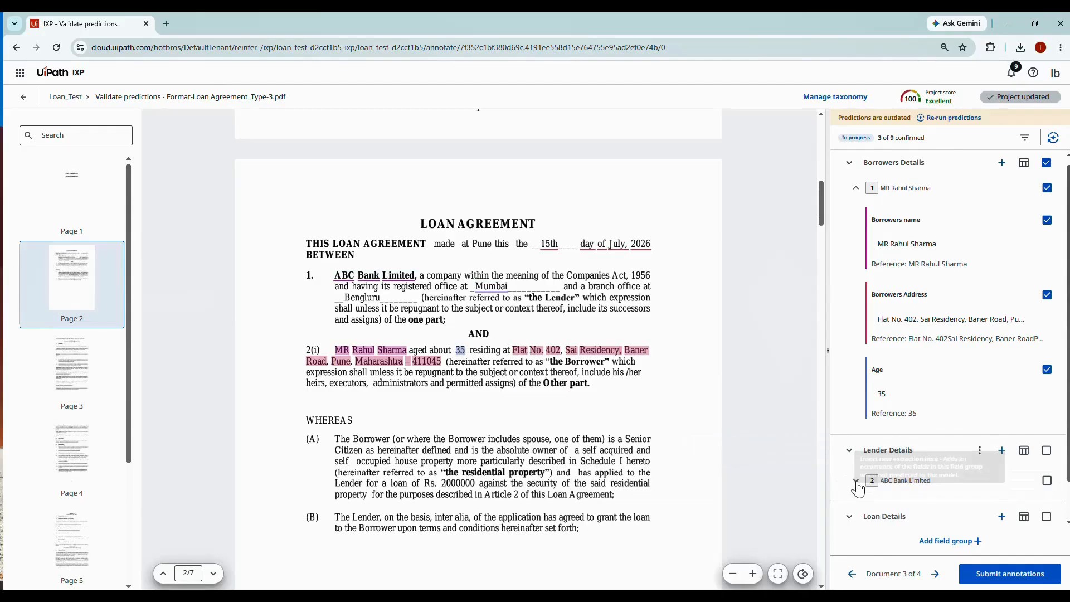
left_click(856, 483)
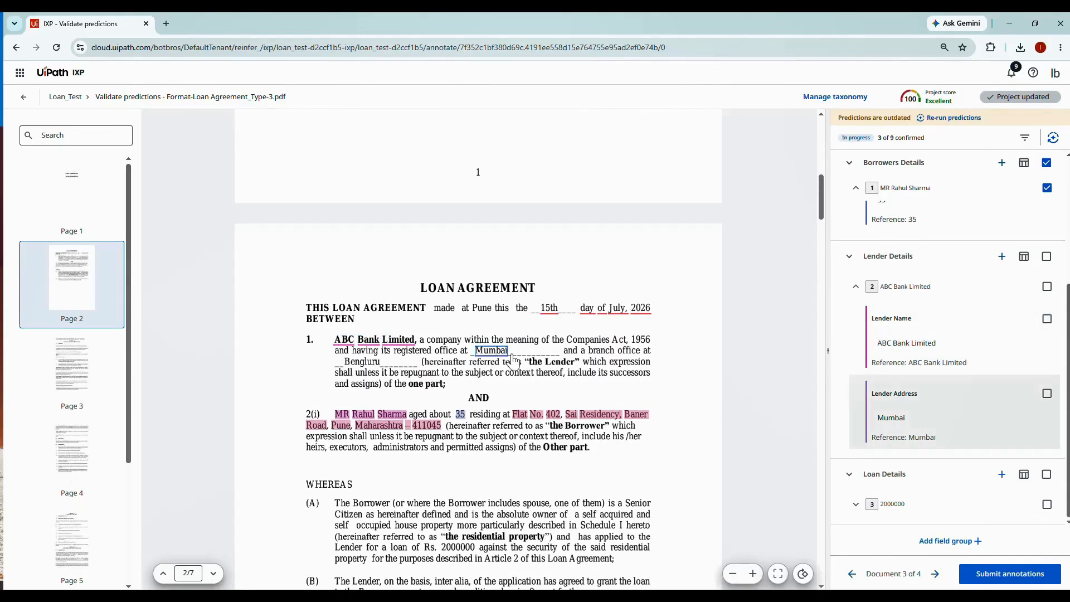
left_click(1047, 287)
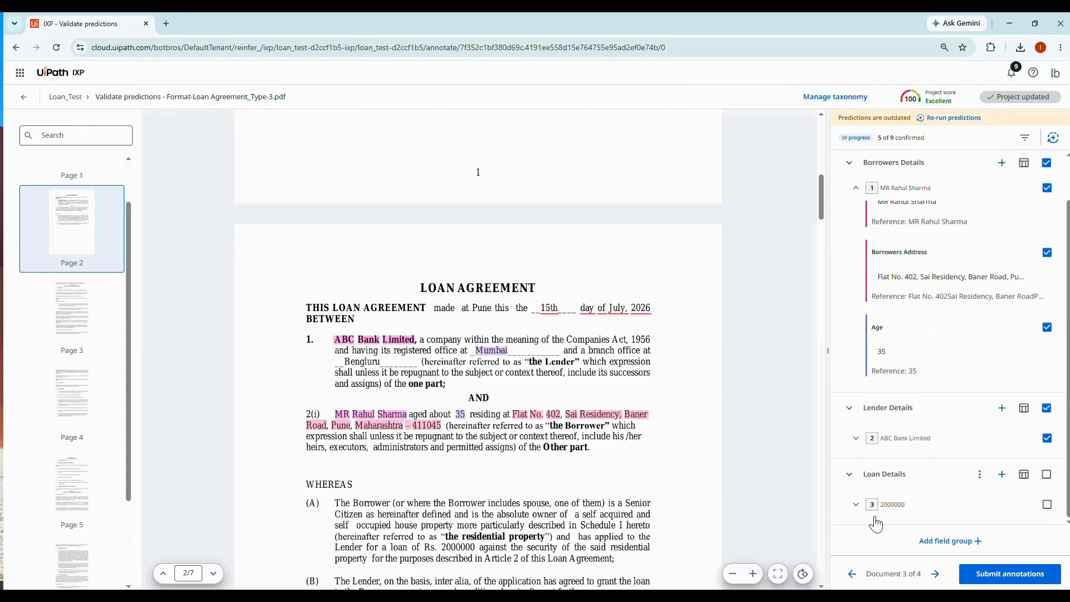
Confirm the Loan Amount, Date of approval, Tenure and Interest against the agreement text, and submit the annotations for Format-Loan Agreement_Type-3.pdf
left_click(875, 519)
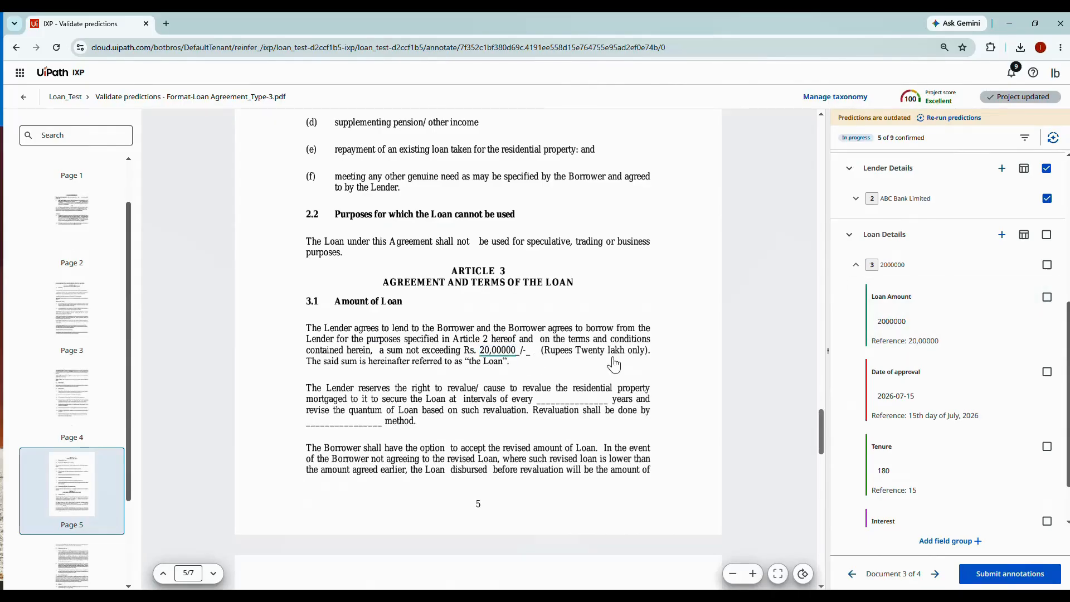
left_click(898, 394)
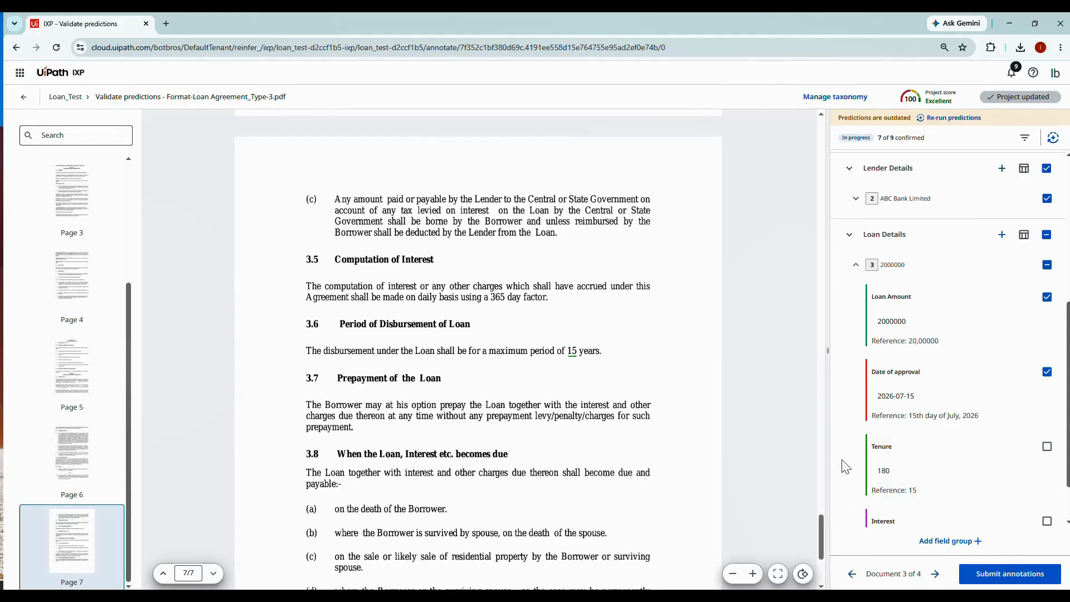
left_click(1047, 446)
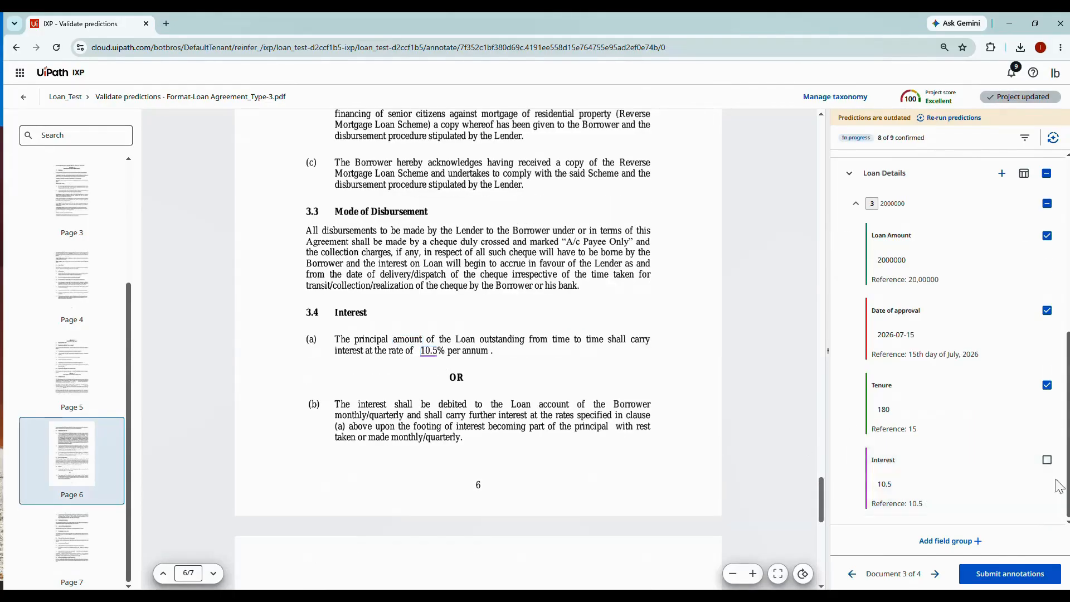
left_click(1048, 460)
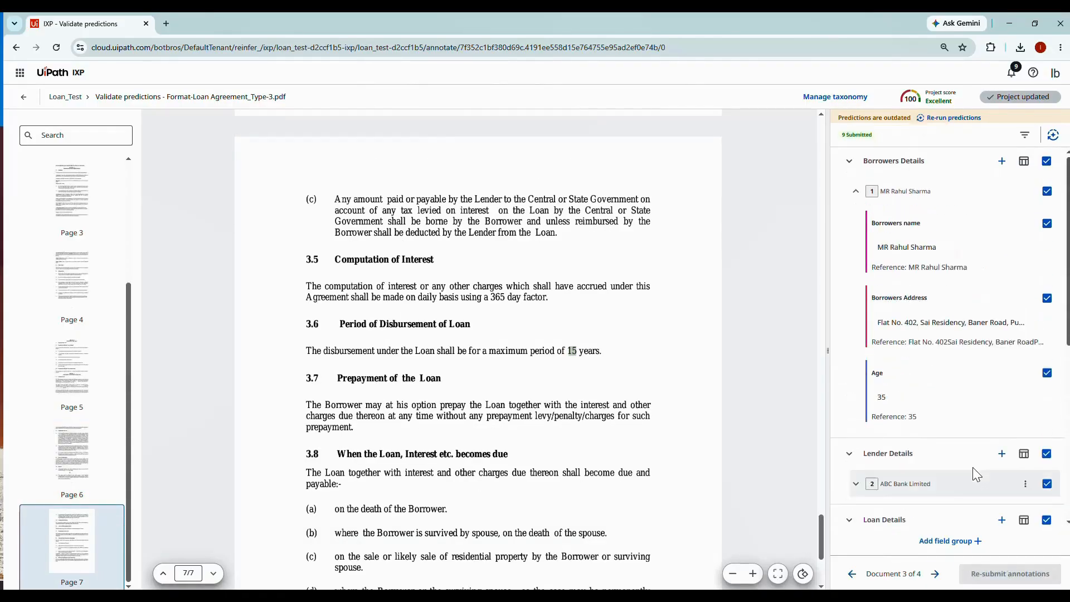
Open Fictional_Scanned_Style_Loan_Agreement_Type-2.pdf for validation from the Loan_Test build page and confirm its Borrowers Details with Age marked as missing
left_click(61, 99)
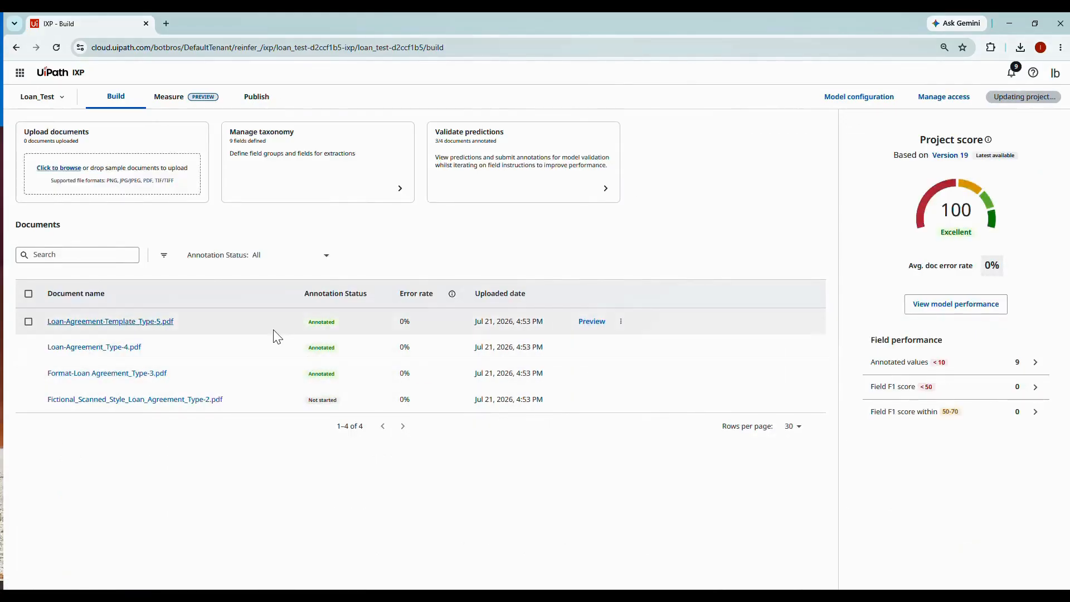
left_click(592, 399)
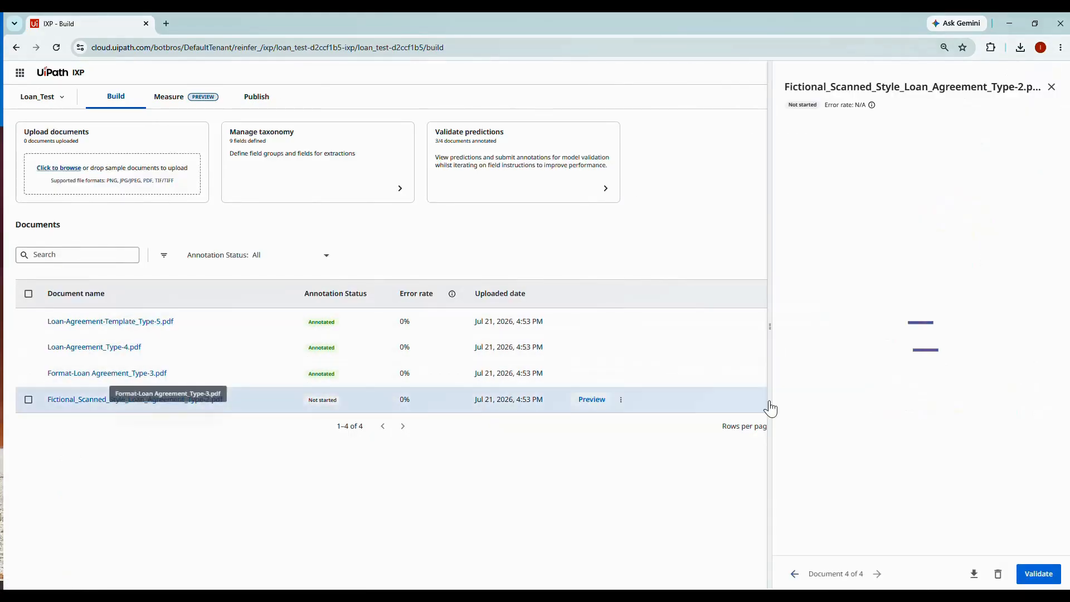
left_click(1038, 573)
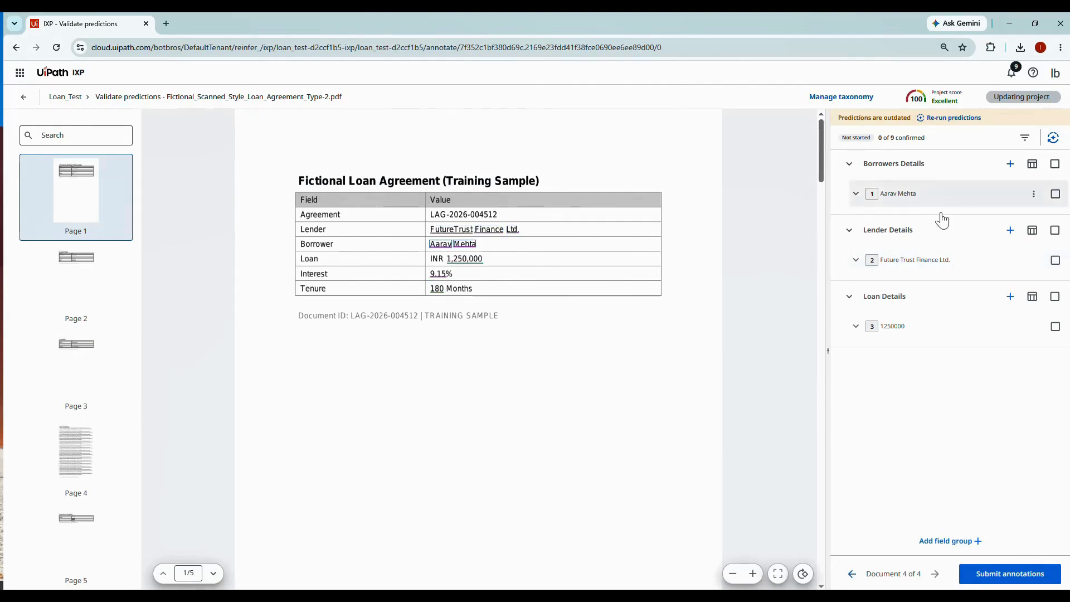
left_click(903, 195)
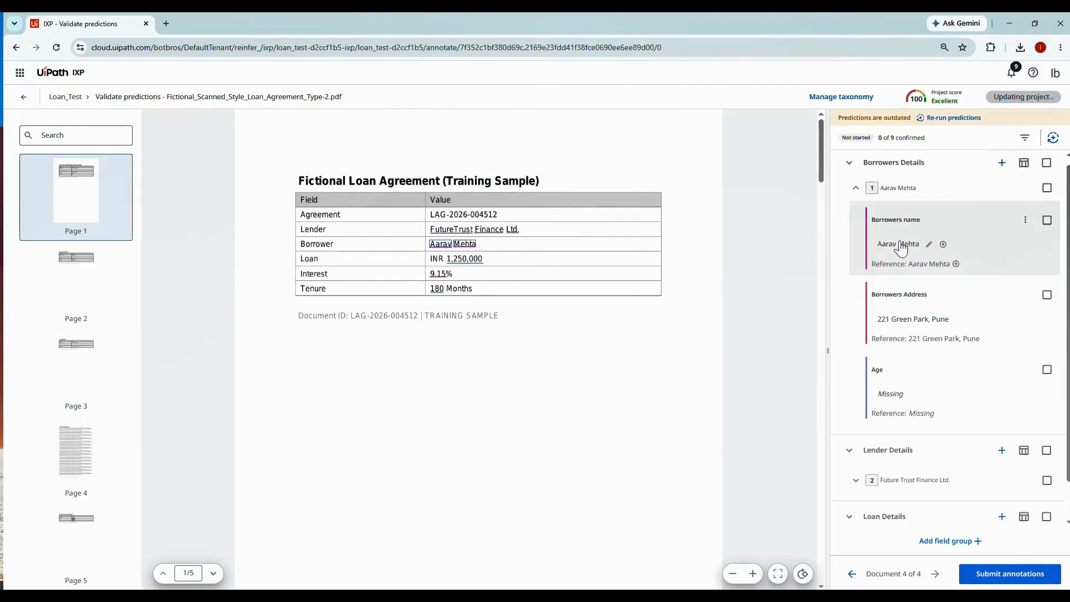
left_click(852, 294)
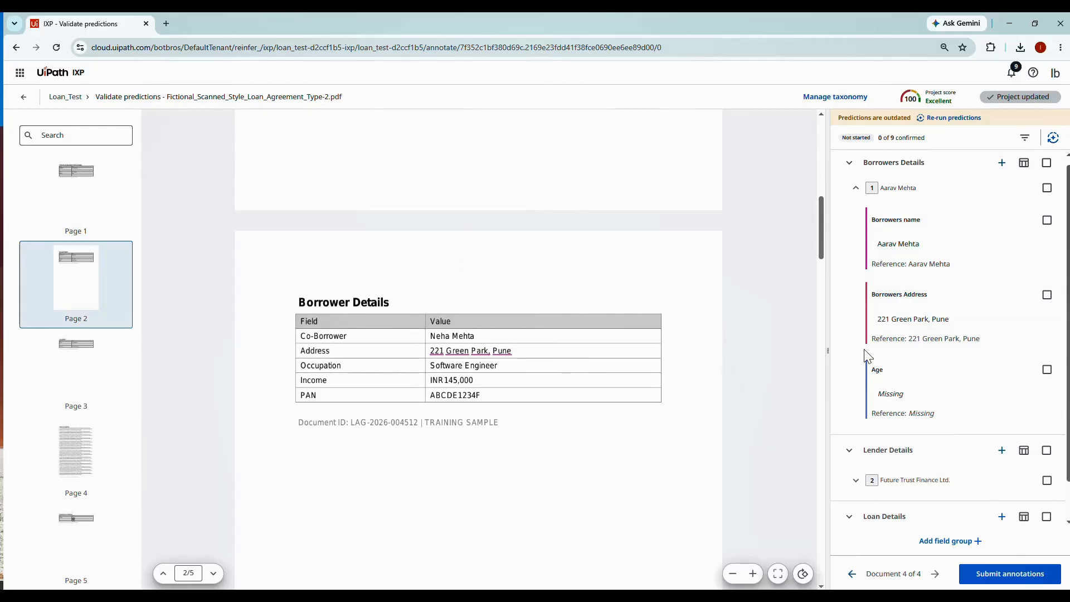
left_click(1047, 188)
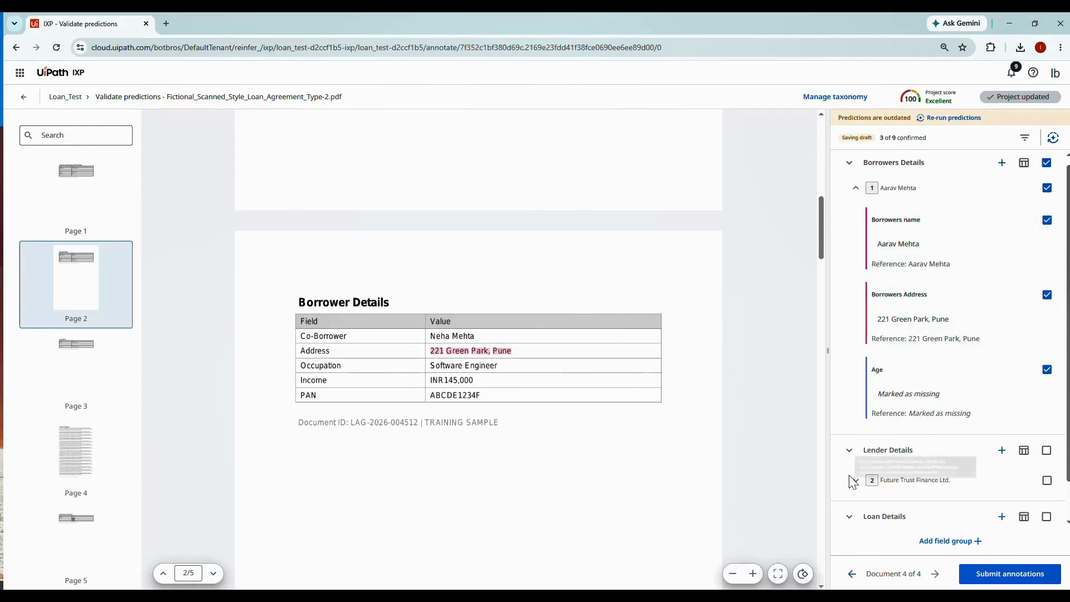
Search the document for "address" to look for a lender address, and confirm the Lender Details with Lender Address as missing
scroll(908, 430, "down", 1)
left_click(897, 436)
scroll(864, 348, "down", 3)
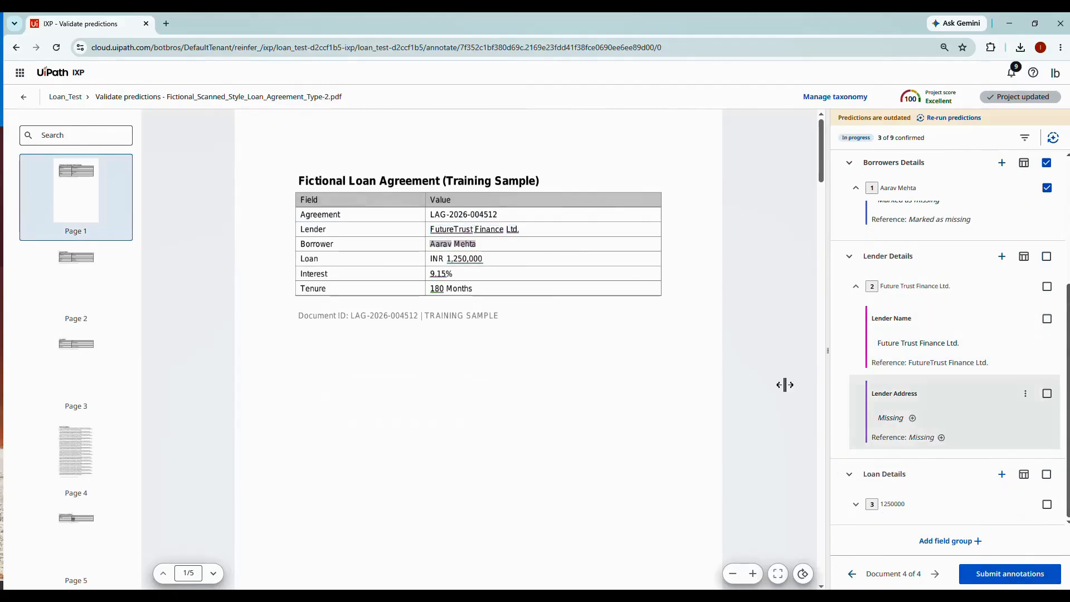
left_click(110, 141)
type("address")
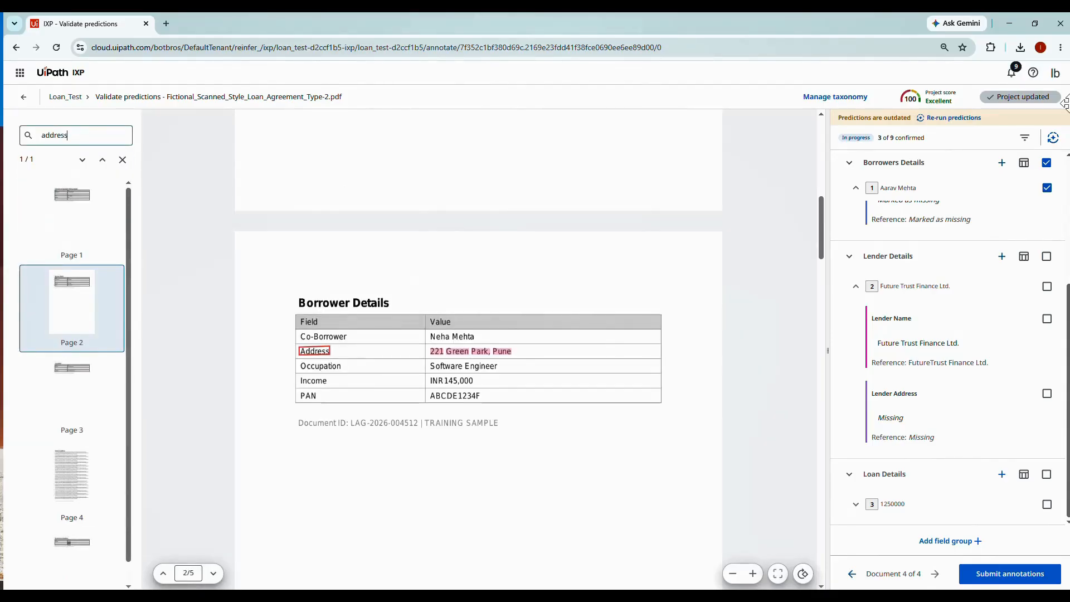
left_click(1046, 257)
Confirm the Loan Amount, Date of approval, Tenure and Interest, and submit the annotations for Fictional_Scanned_Style_Loan_Agreement_Type-2.pdf
left_click(870, 504)
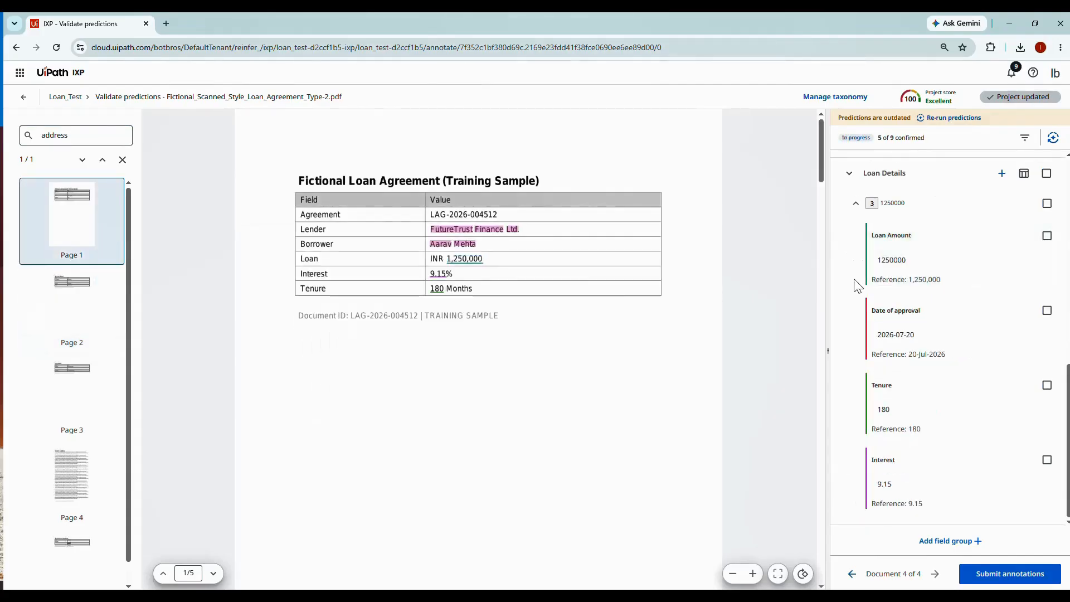
left_click(896, 336)
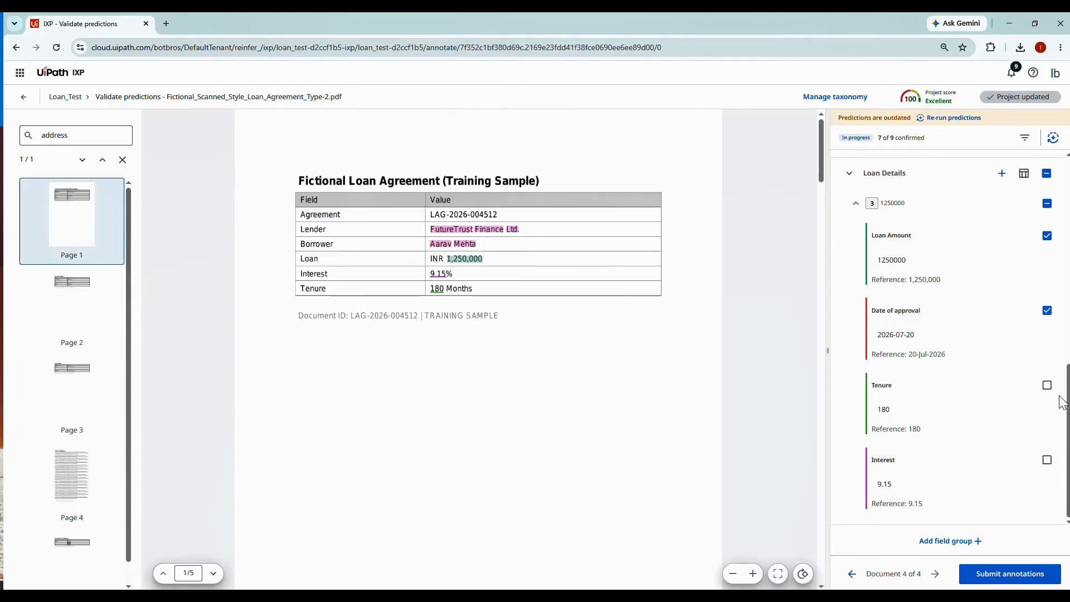
left_click(1047, 385)
left_click(1047, 460)
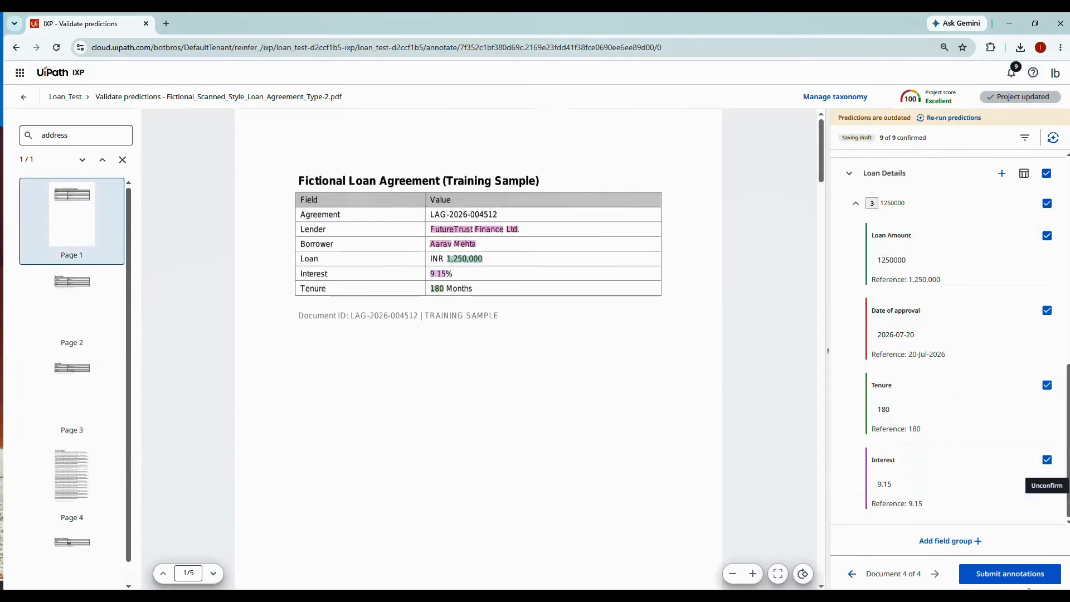
left_click(1023, 581)
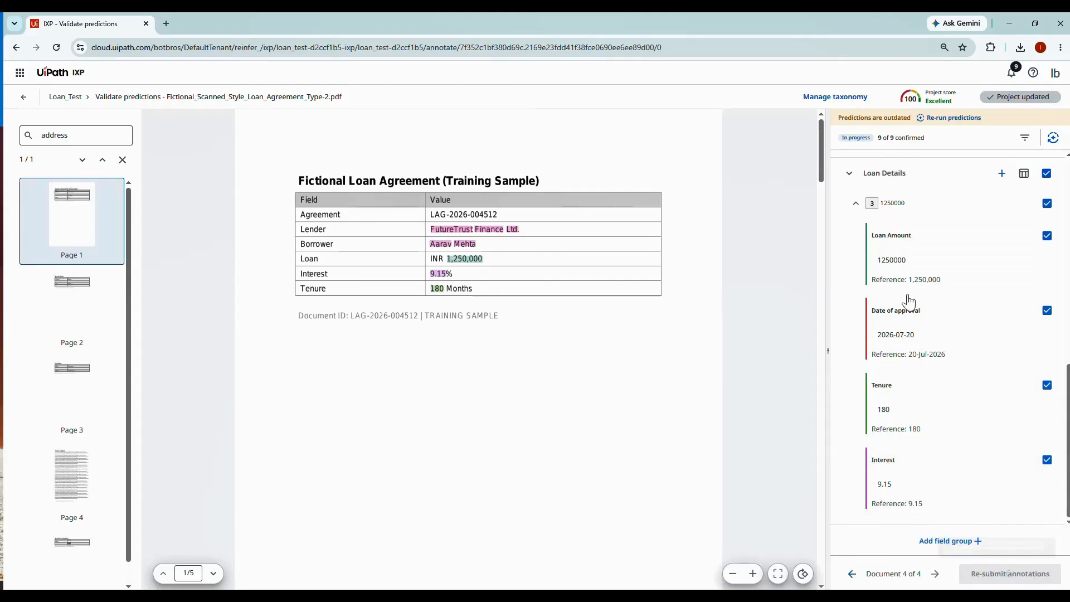
Review the Loan_Test project's taxonomy fields and instructions, and return to the project's build page
left_click(65, 97)
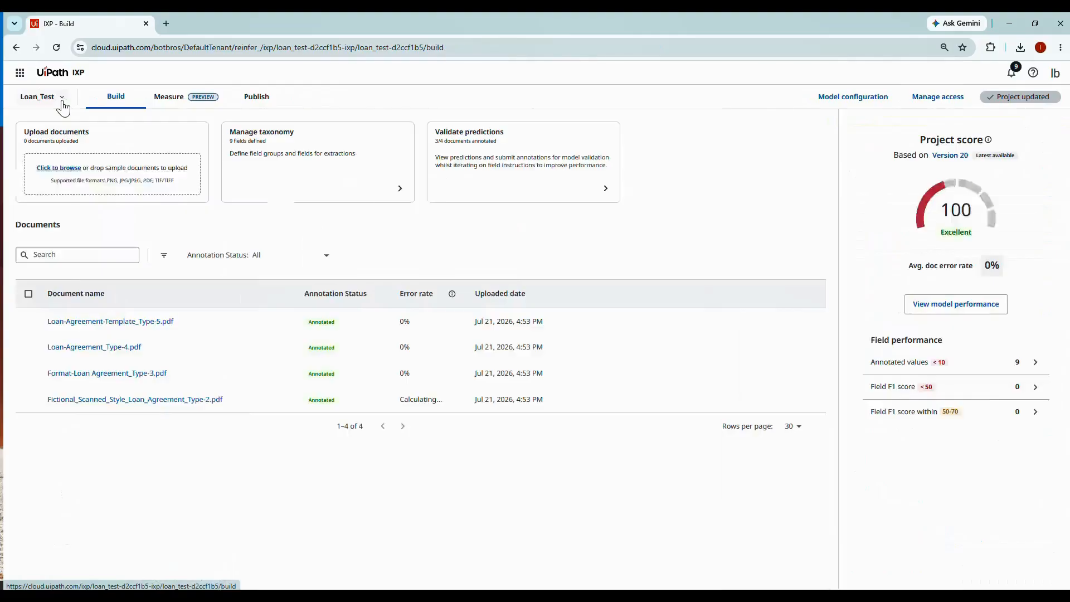
left_click(277, 175)
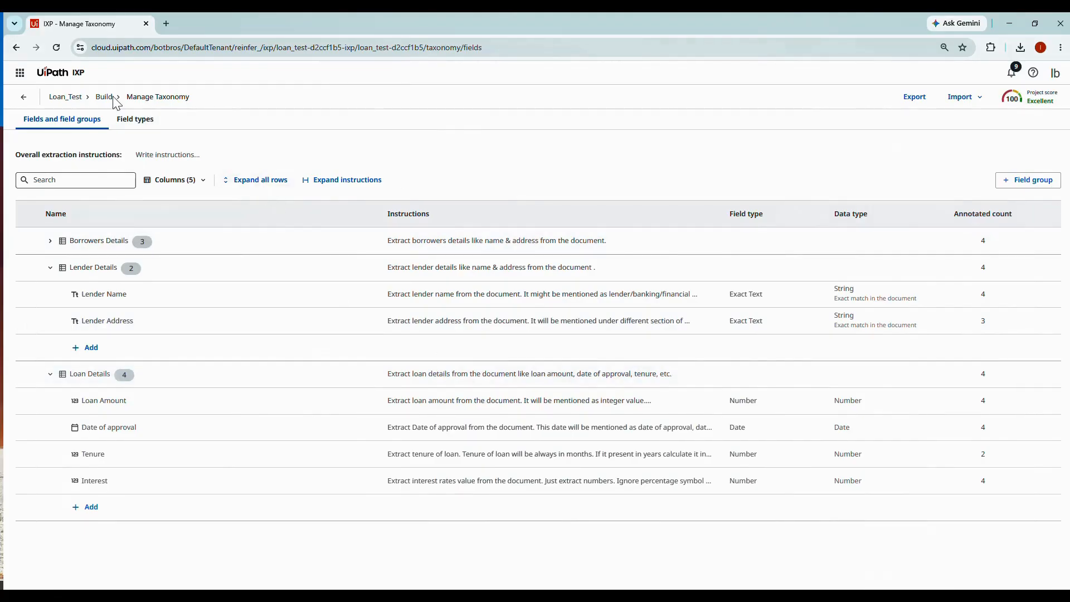
left_click(55, 98)
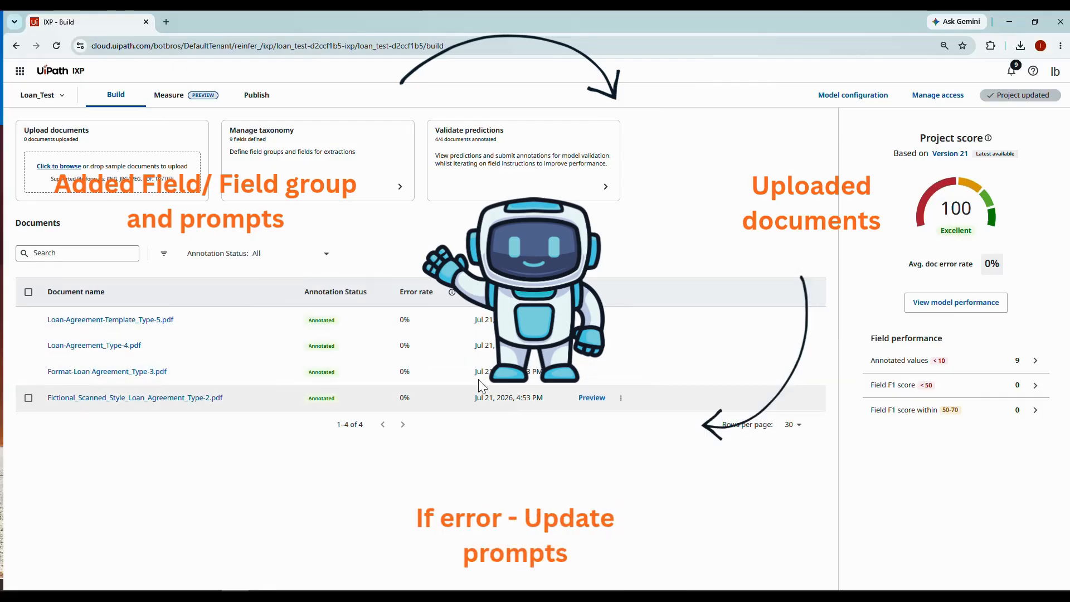
Publish model version 21 of Loan_Test with the description "Loan Agreement IXP project" and the Staging deployment tag
left_click(257, 107)
left_click(156, 183)
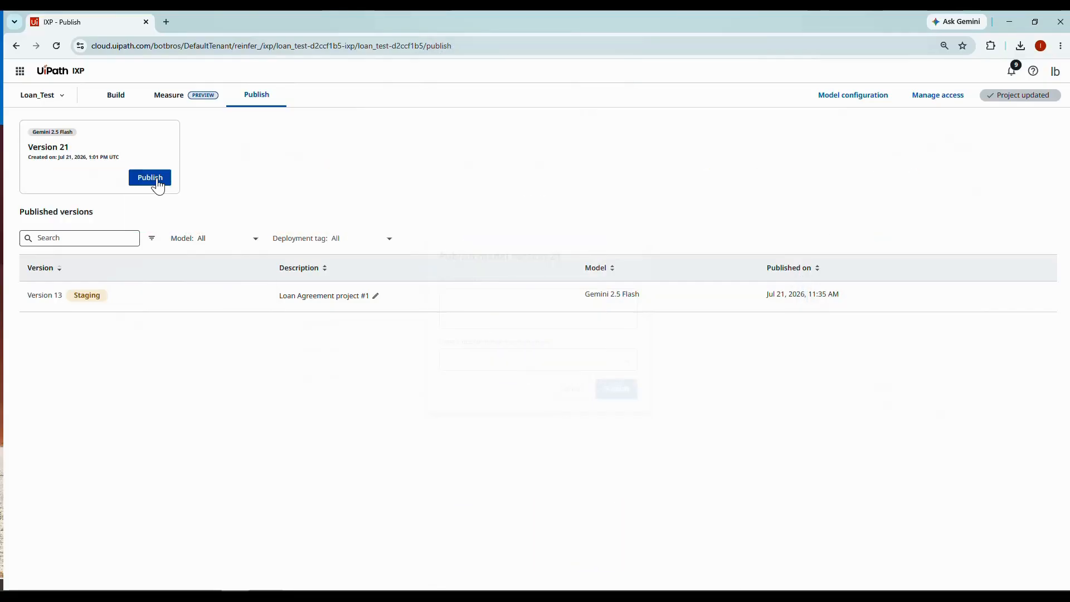
left_click(502, 304)
type("Loan Agreement fi")
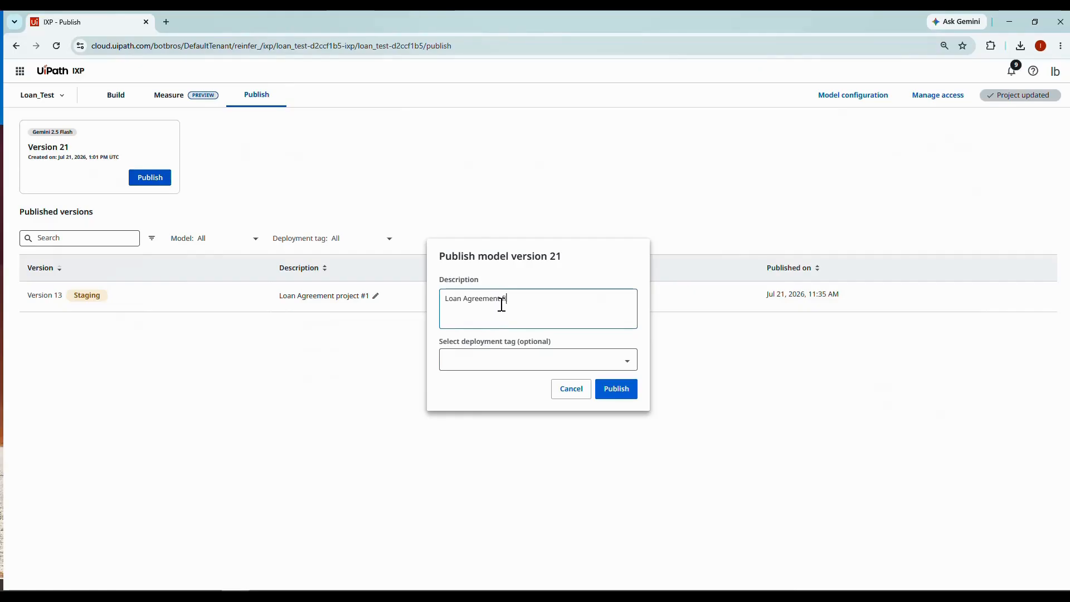
type("XP project")
left_click(485, 360)
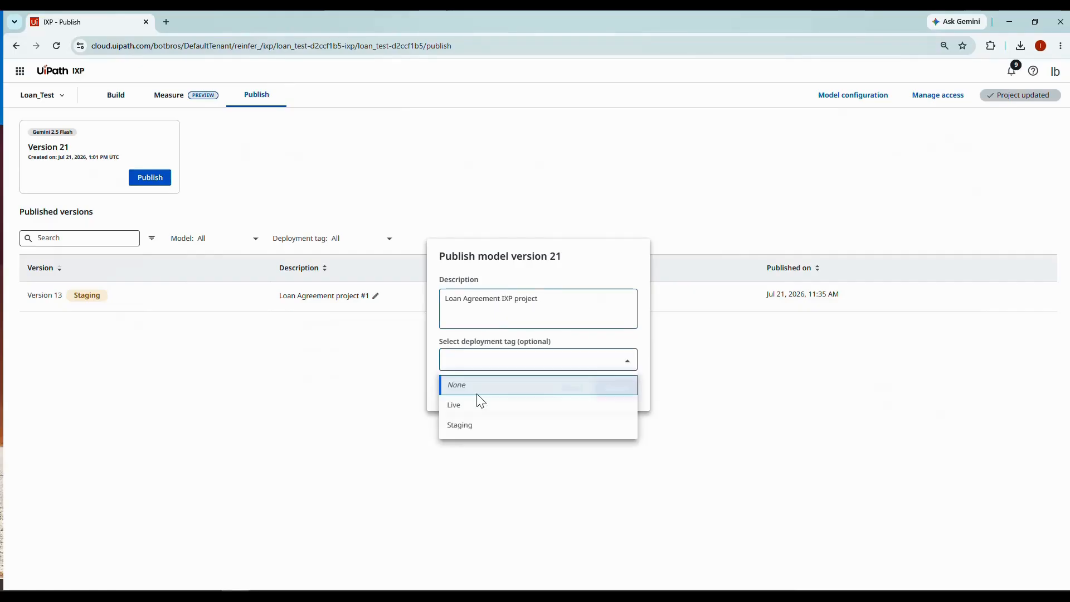
left_click(474, 423)
left_click(602, 391)
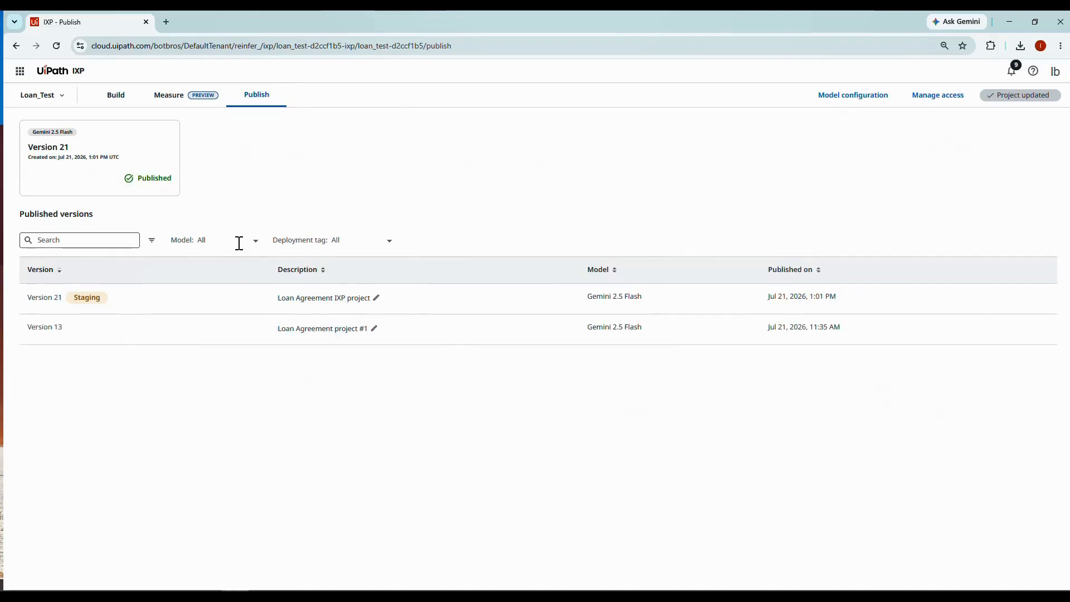